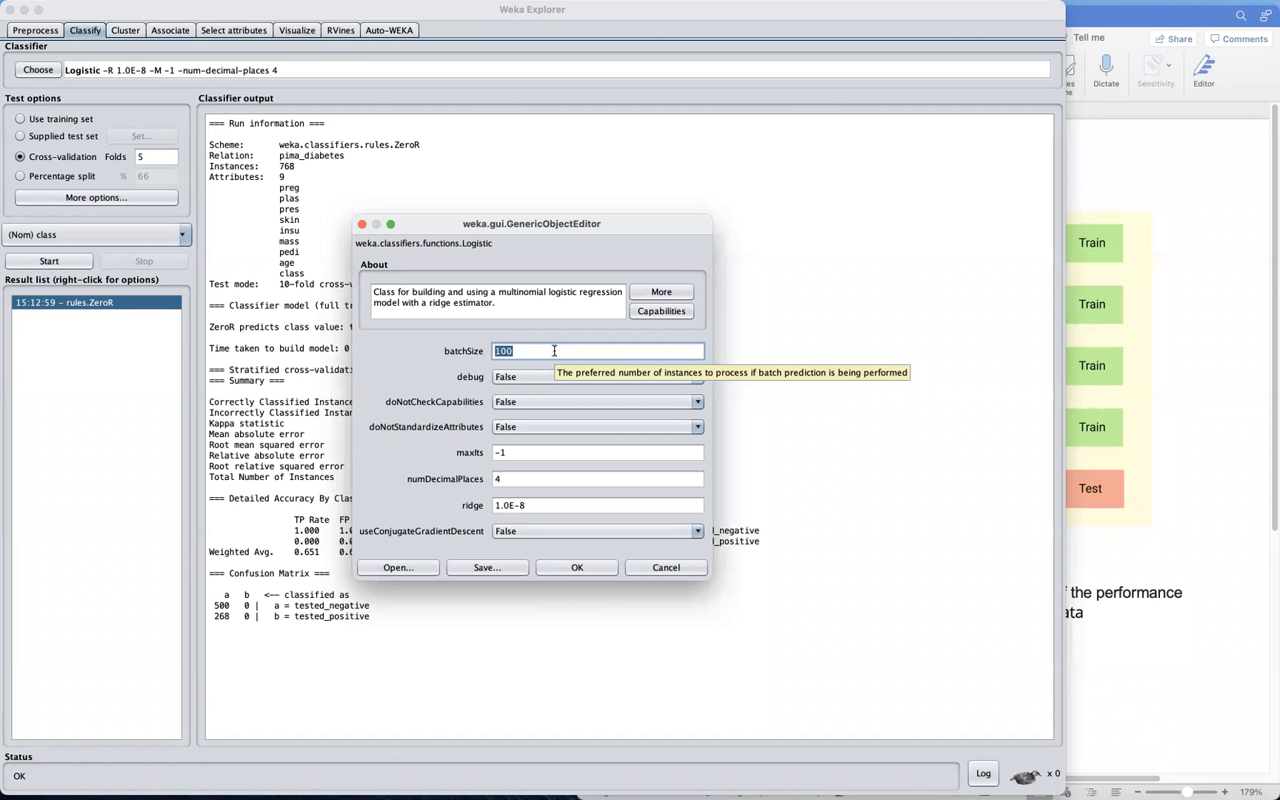
Step: Run the Logistic classifier with 10-fold cross-validation and compare its output with the ZeroR result
left_click(591, 569)
double_click(170, 158)
type("10")
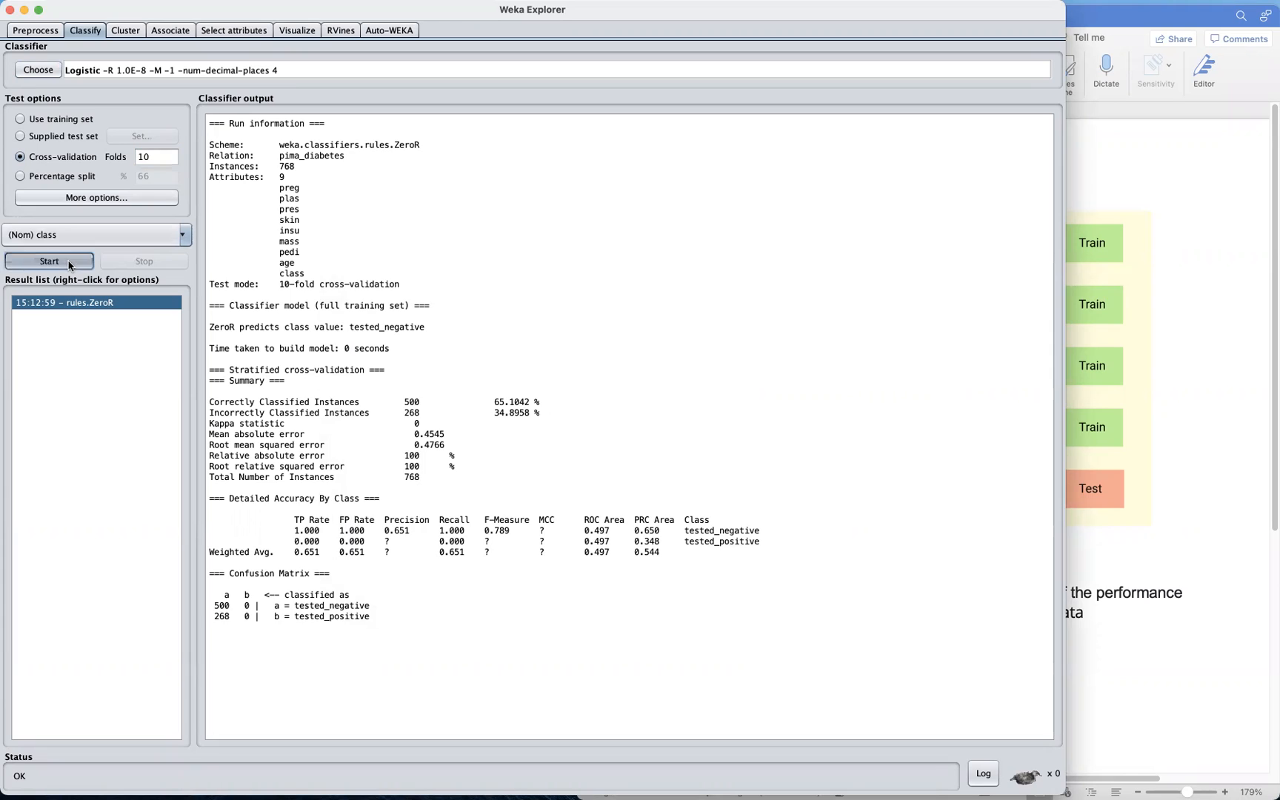
left_click(49, 262)
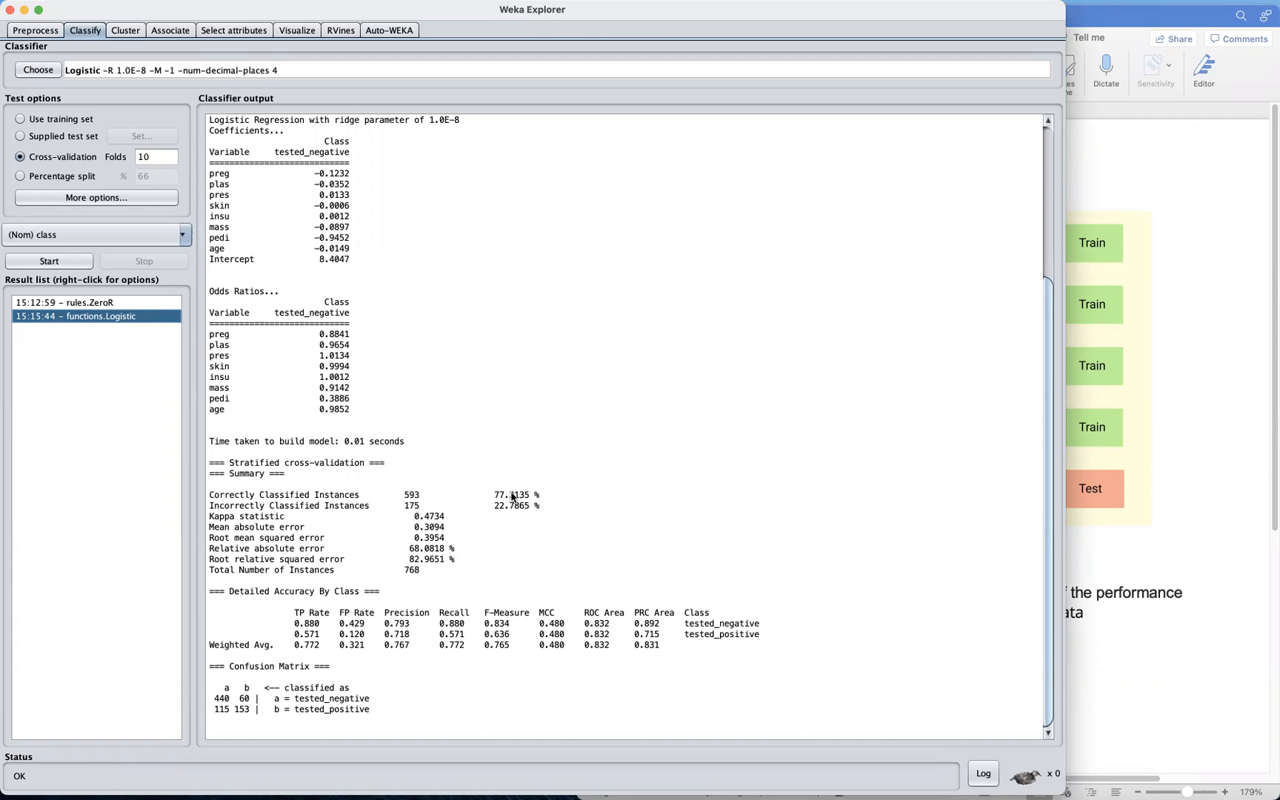
left_click(117, 305)
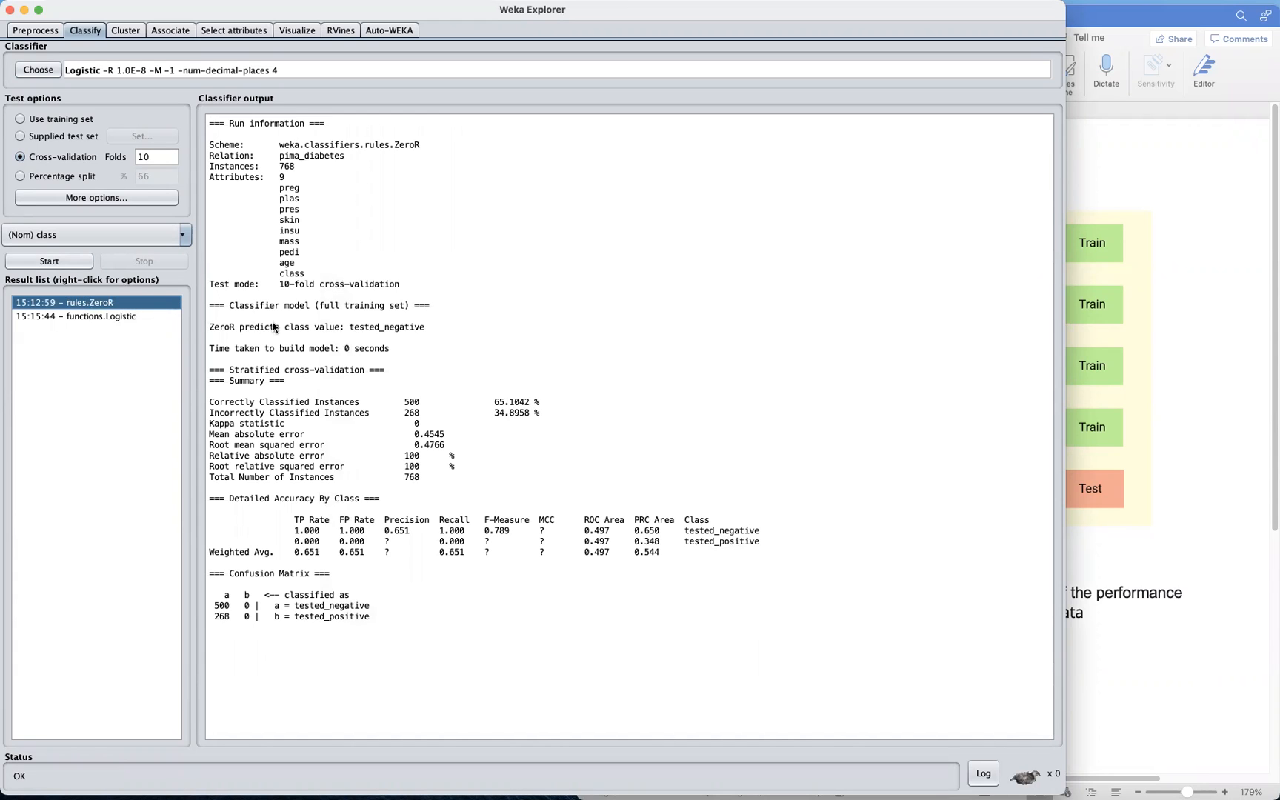
left_click(85, 323)
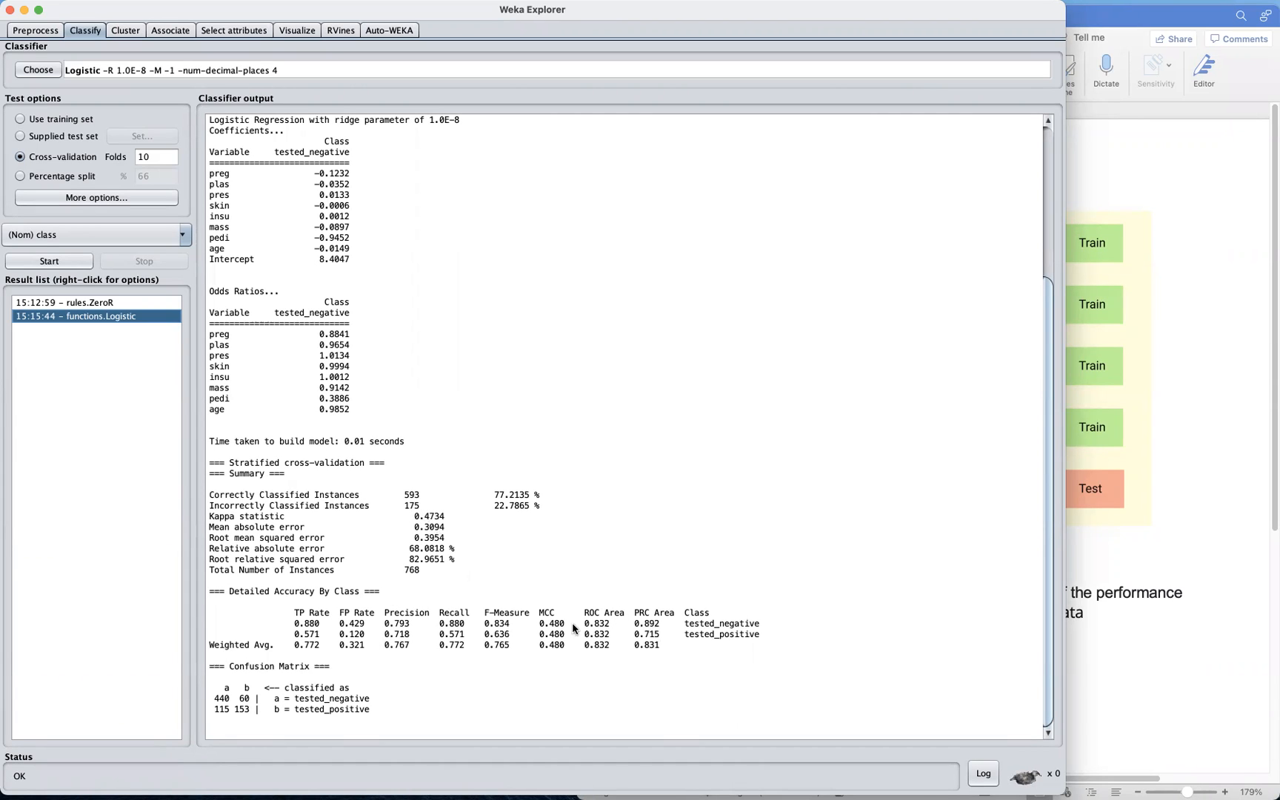
Step: Rerun the Logistic classifier with cross-validation set to 5 folds
double_click(157, 161)
type("5")
left_click(49, 261)
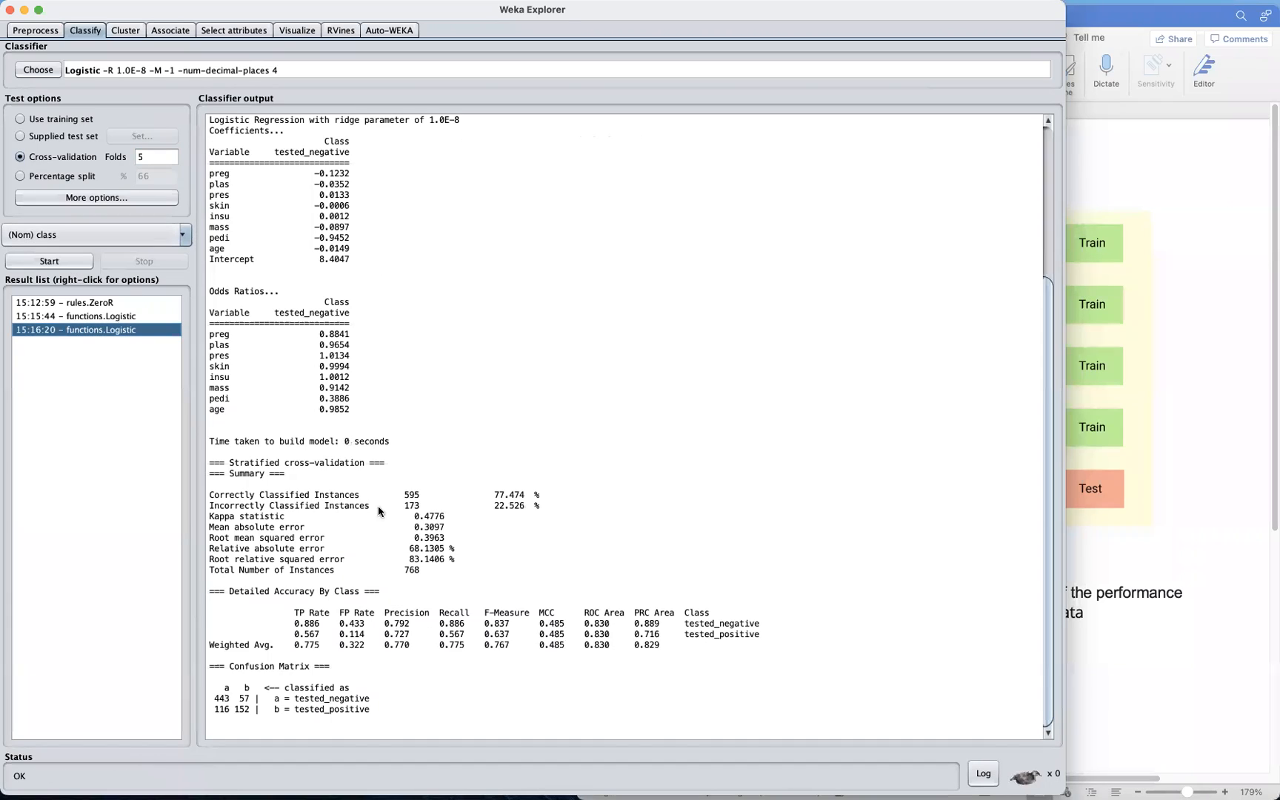
Step: Compare the 10-fold and 5-fold Logistic results, and check the distribution of the class attribute in the dataset
left_click(139, 318)
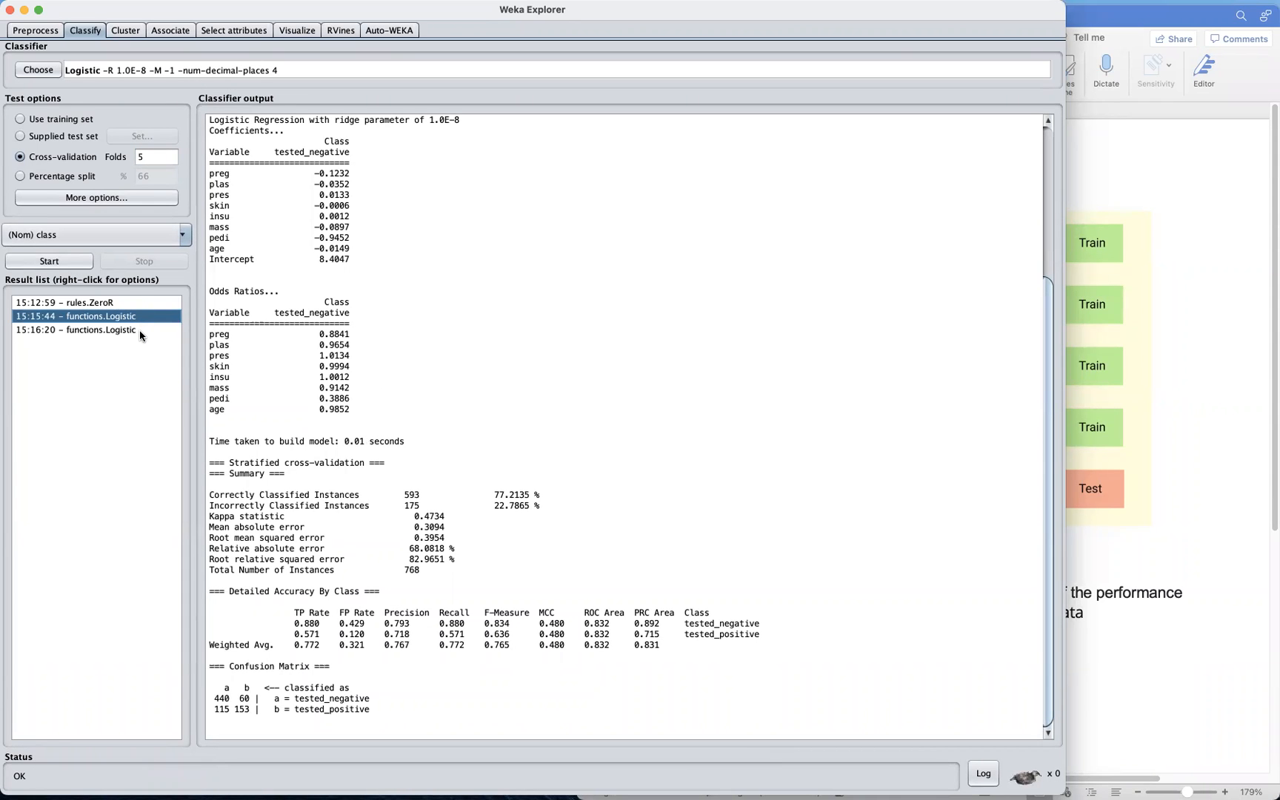
left_click(139, 330)
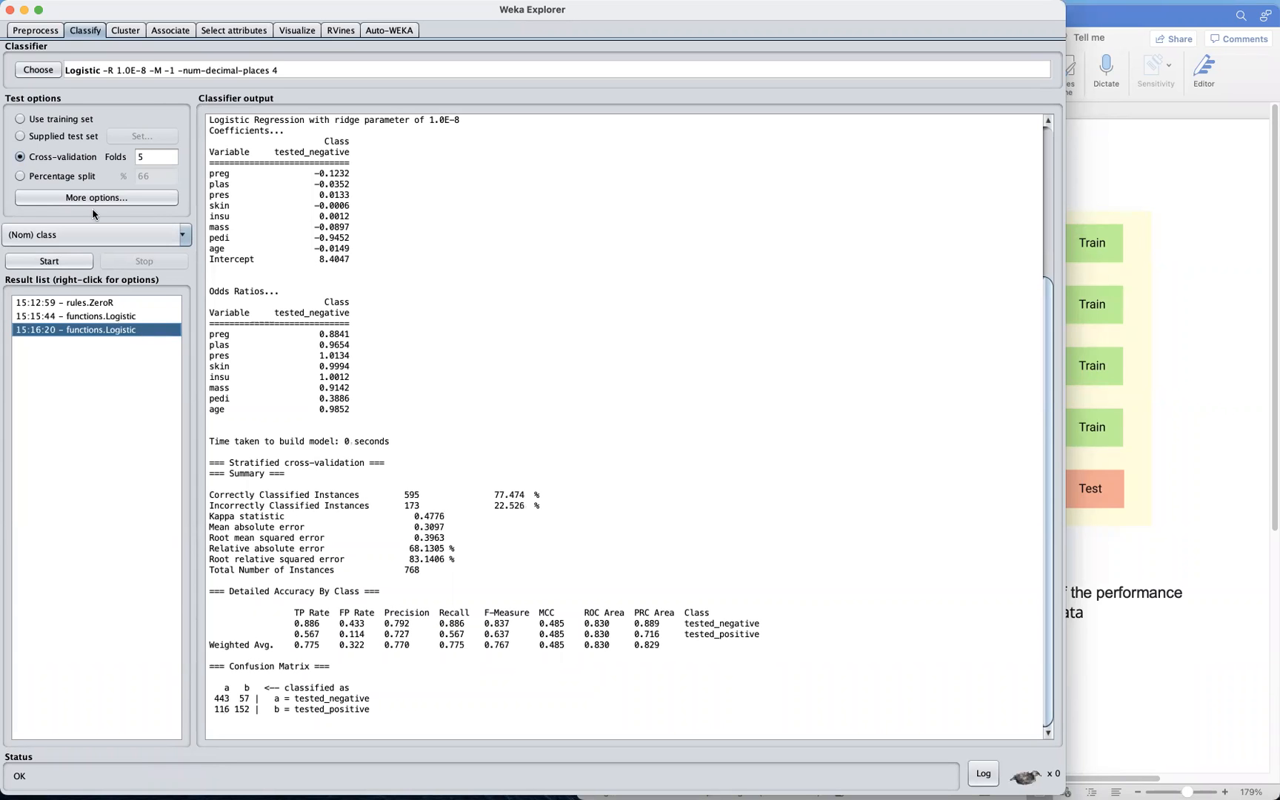
left_click(37, 31)
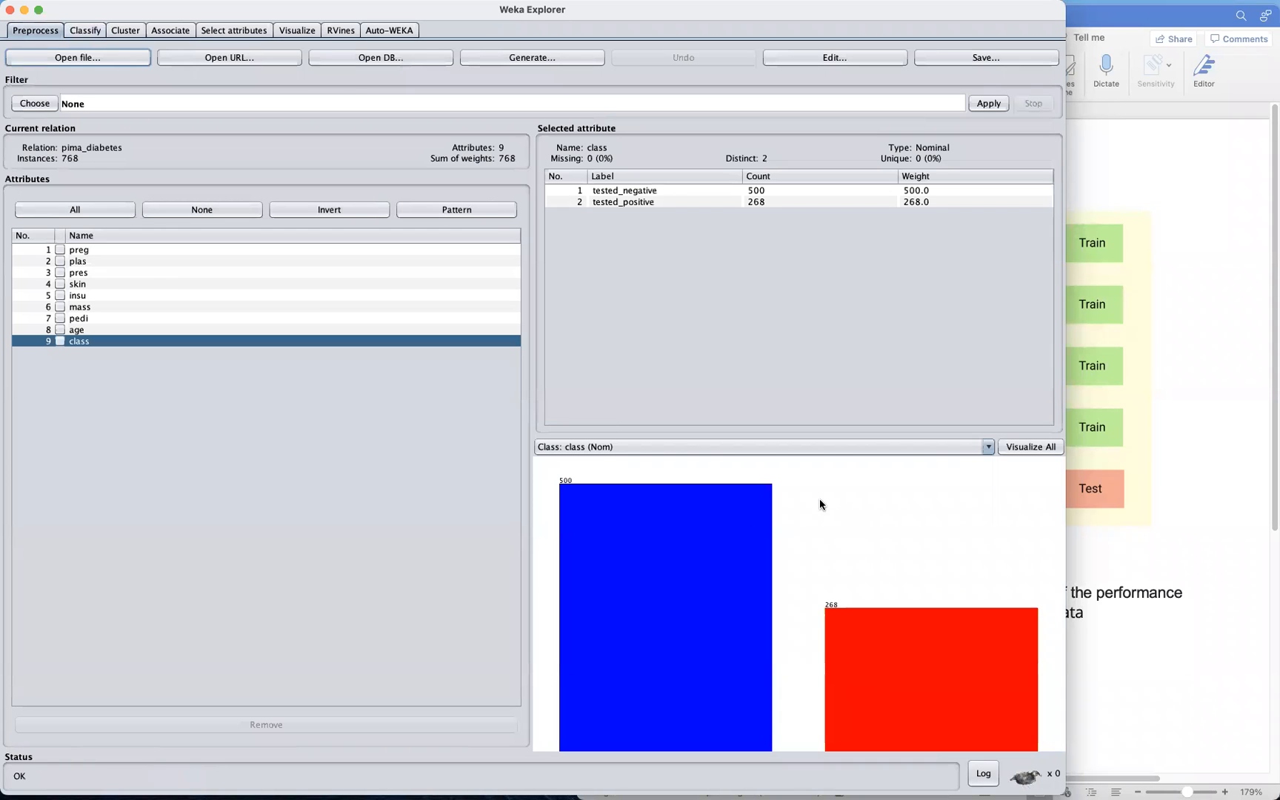
left_click(86, 30)
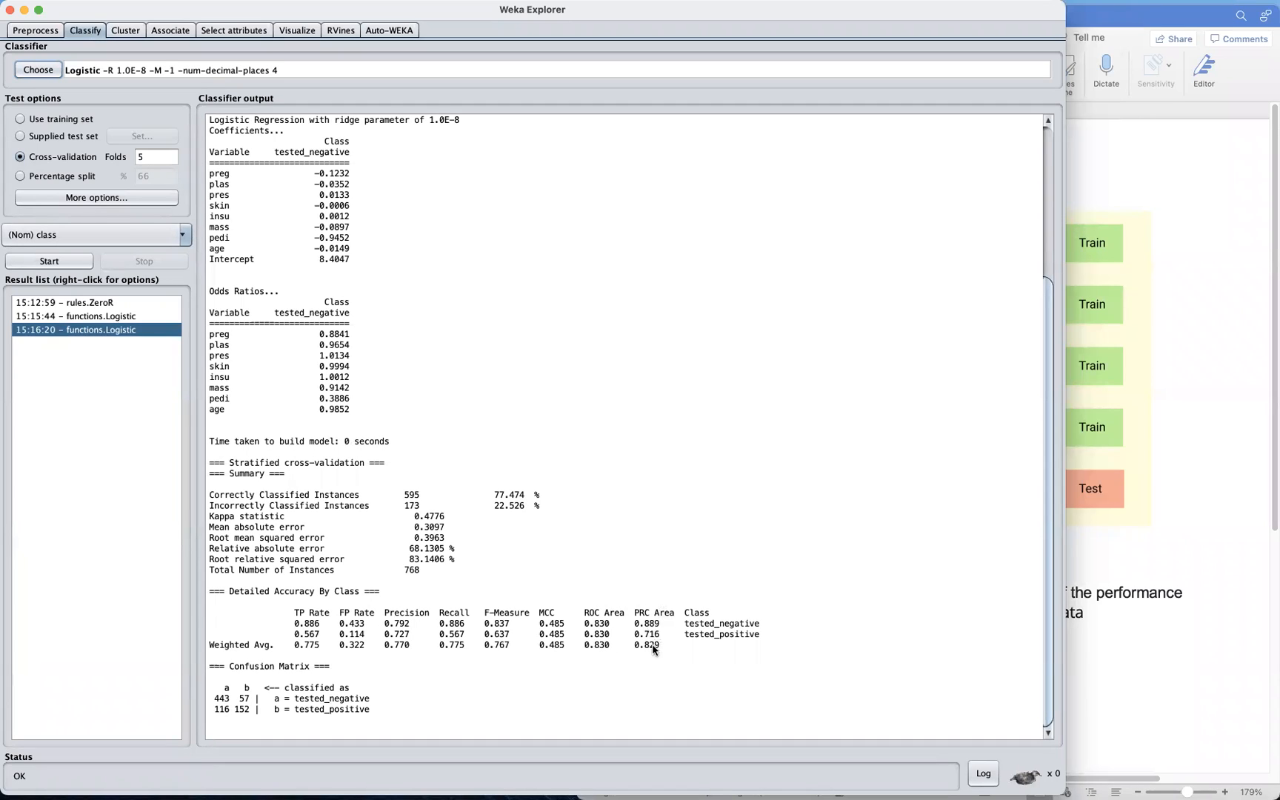
Step: Show the threshold curve of the 5-fold Logistic run for tested_negative, placed clear of the classifier summary
right_click(114, 333)
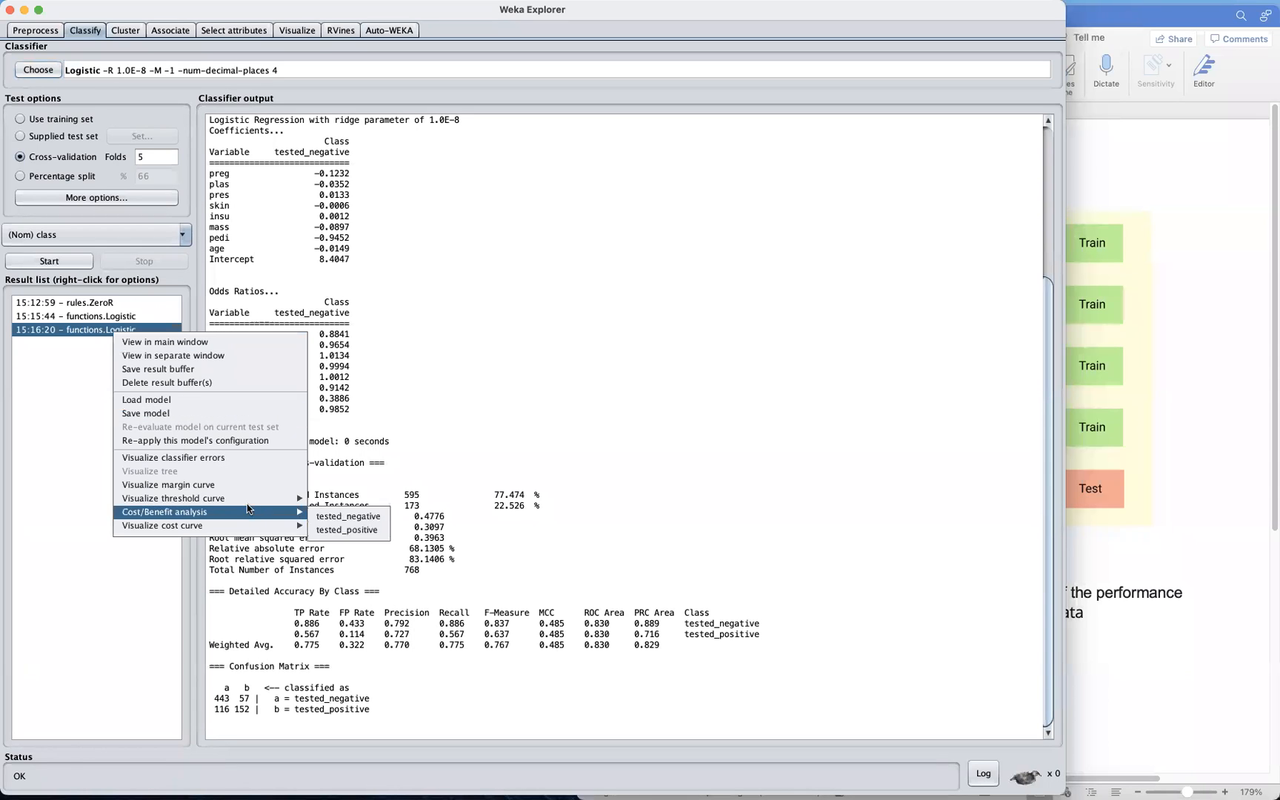
mouse_move(221, 503)
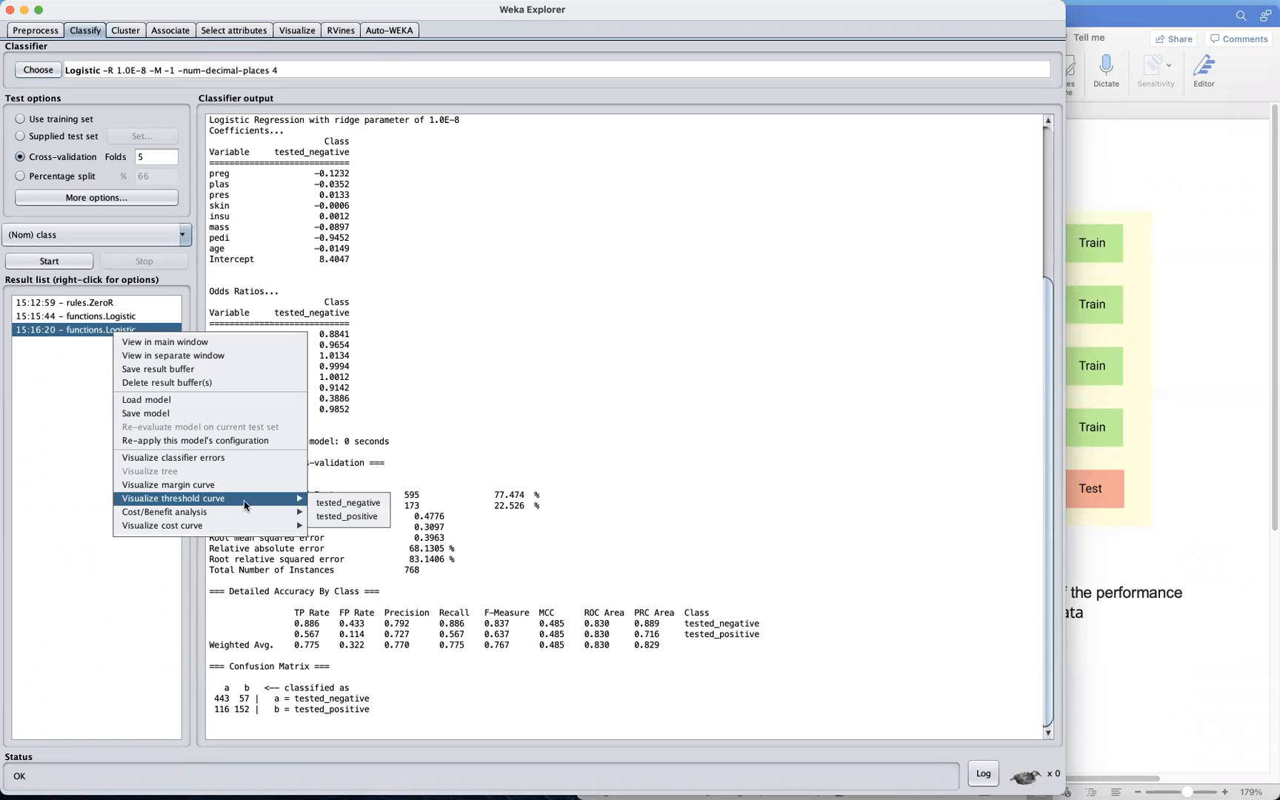
left_click(355, 507)
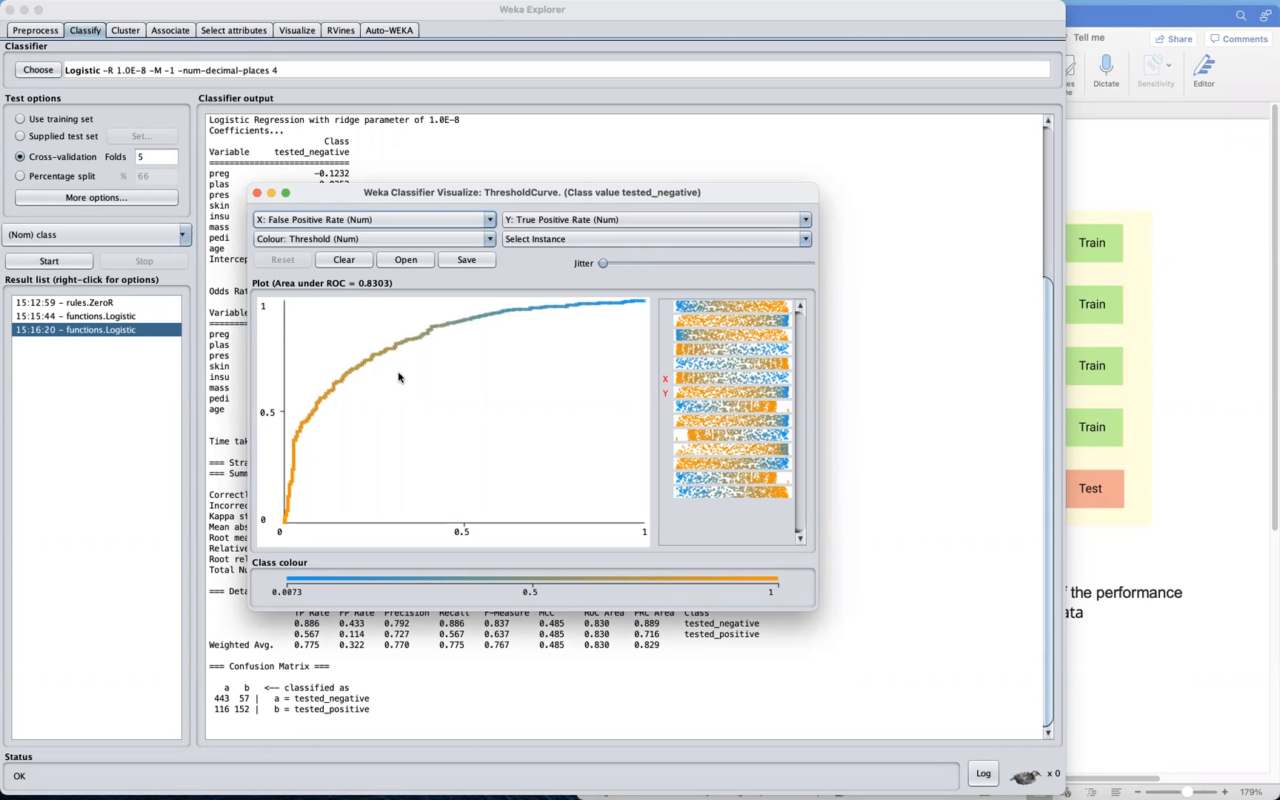
left_click_drag(460, 191, 728, 121)
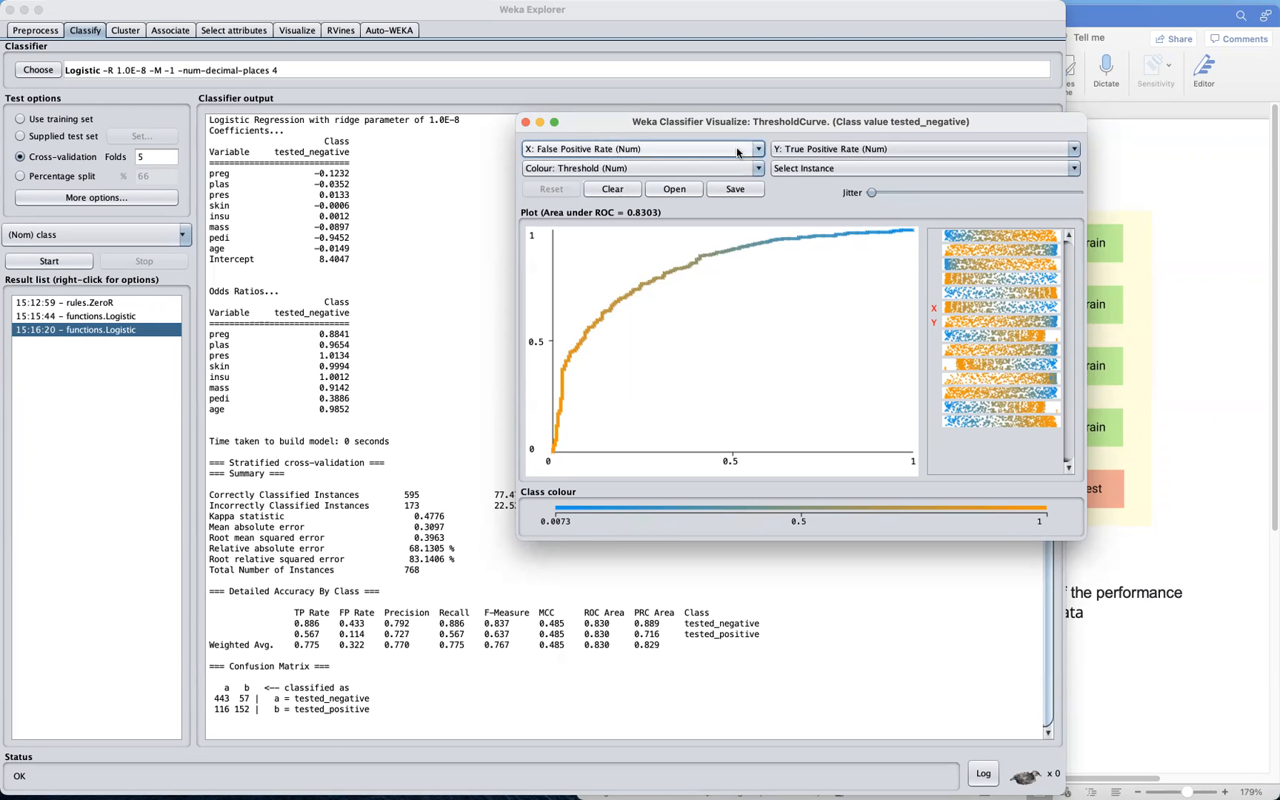
Step: Plot Precision against Recall for the tested_negative class, with Recall on the X axis, then close the plot
left_click(759, 151)
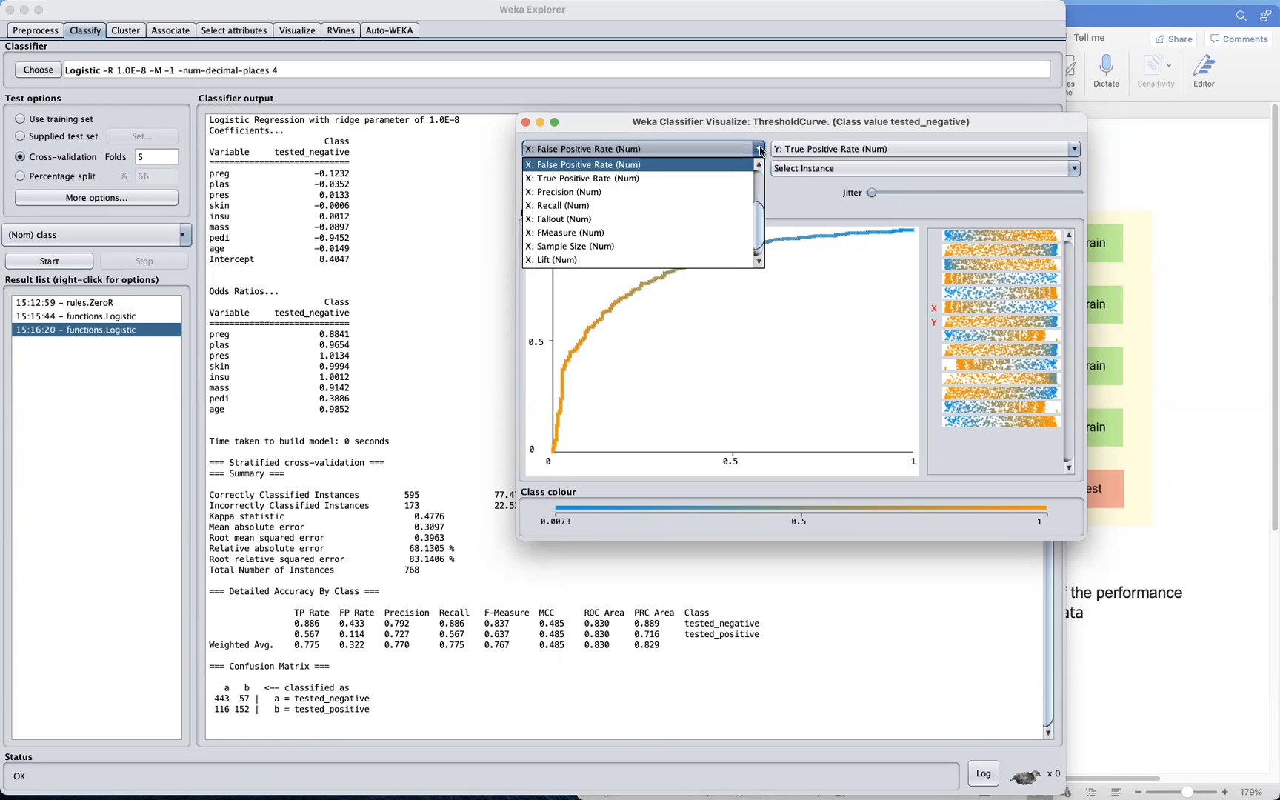
left_click(629, 211)
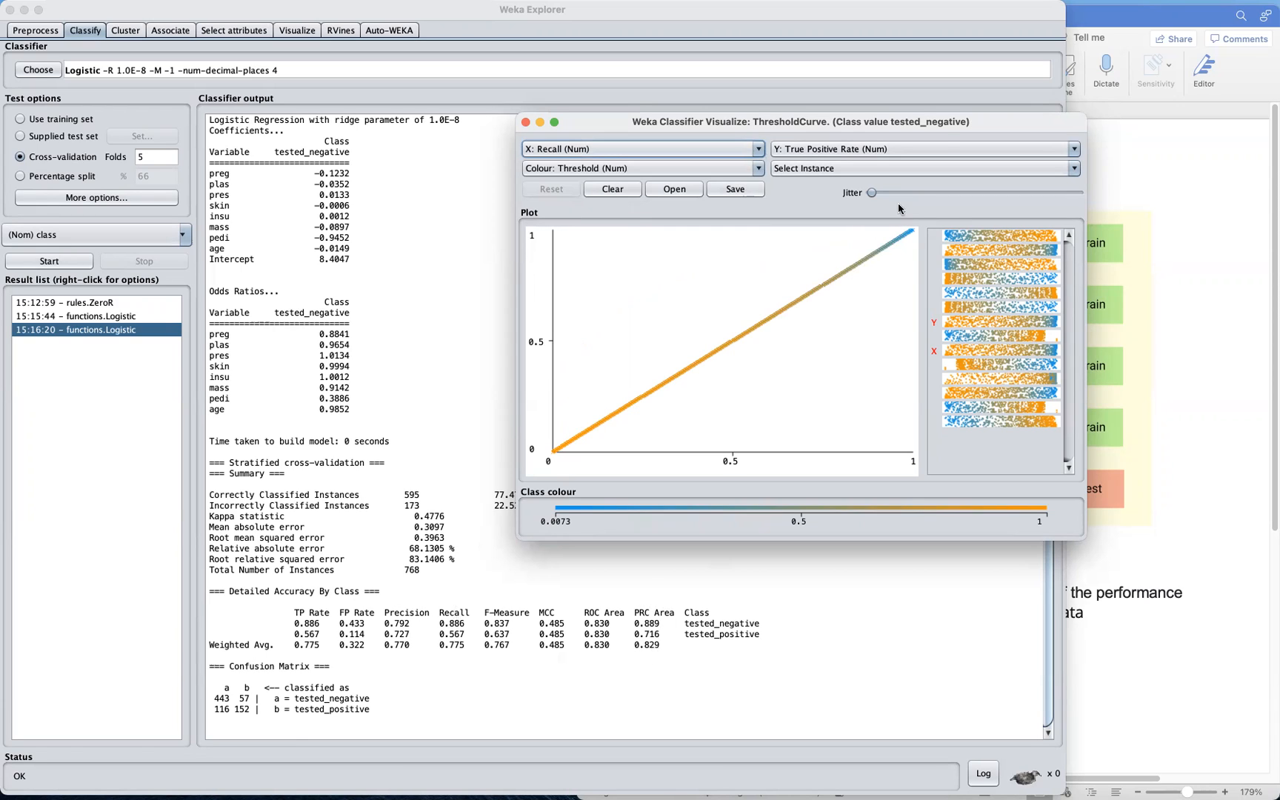
left_click(904, 153)
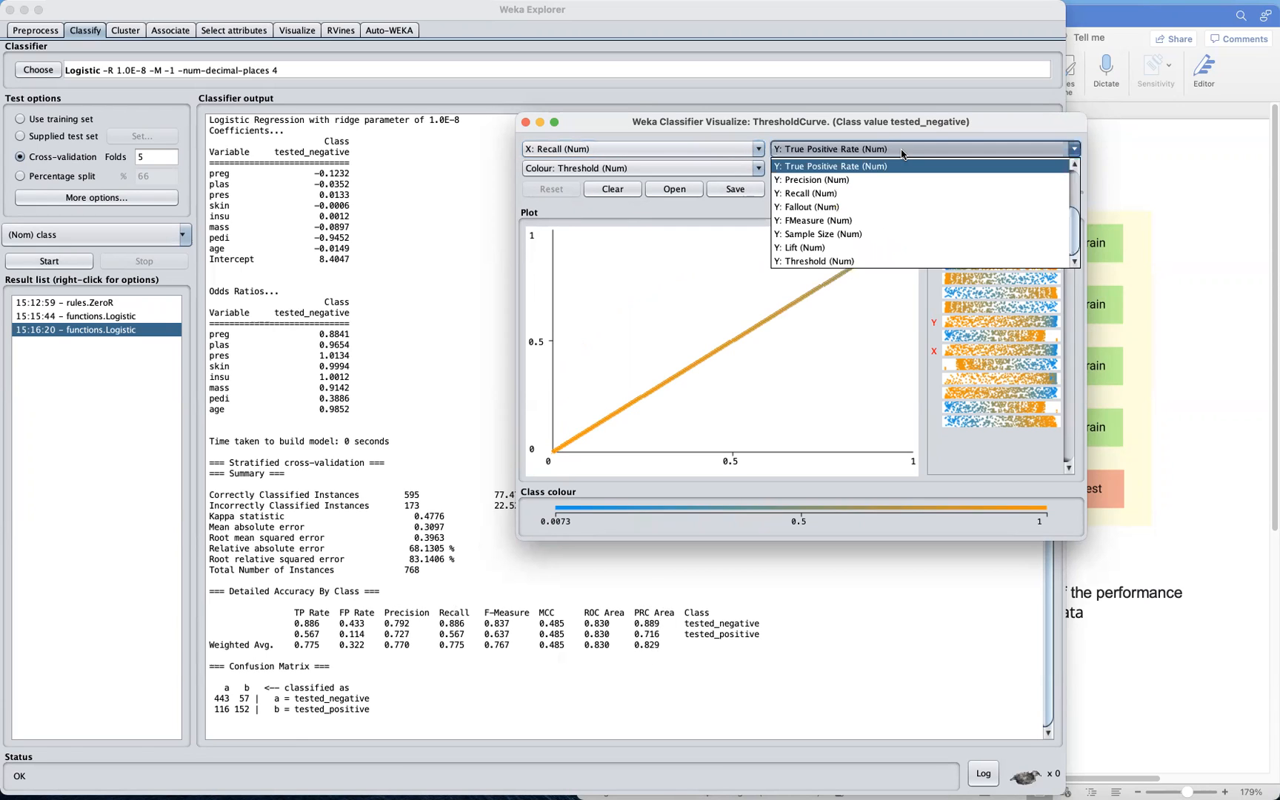
left_click(860, 180)
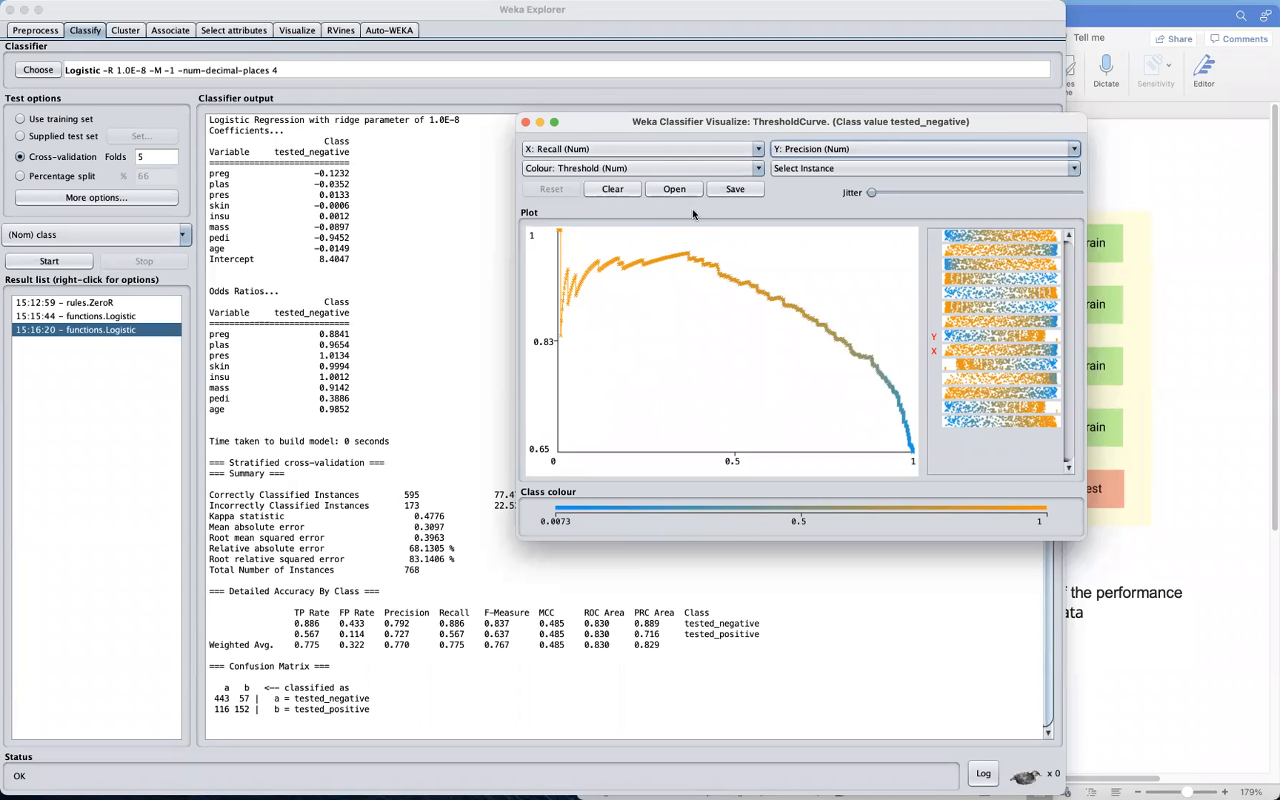
left_click(527, 123)
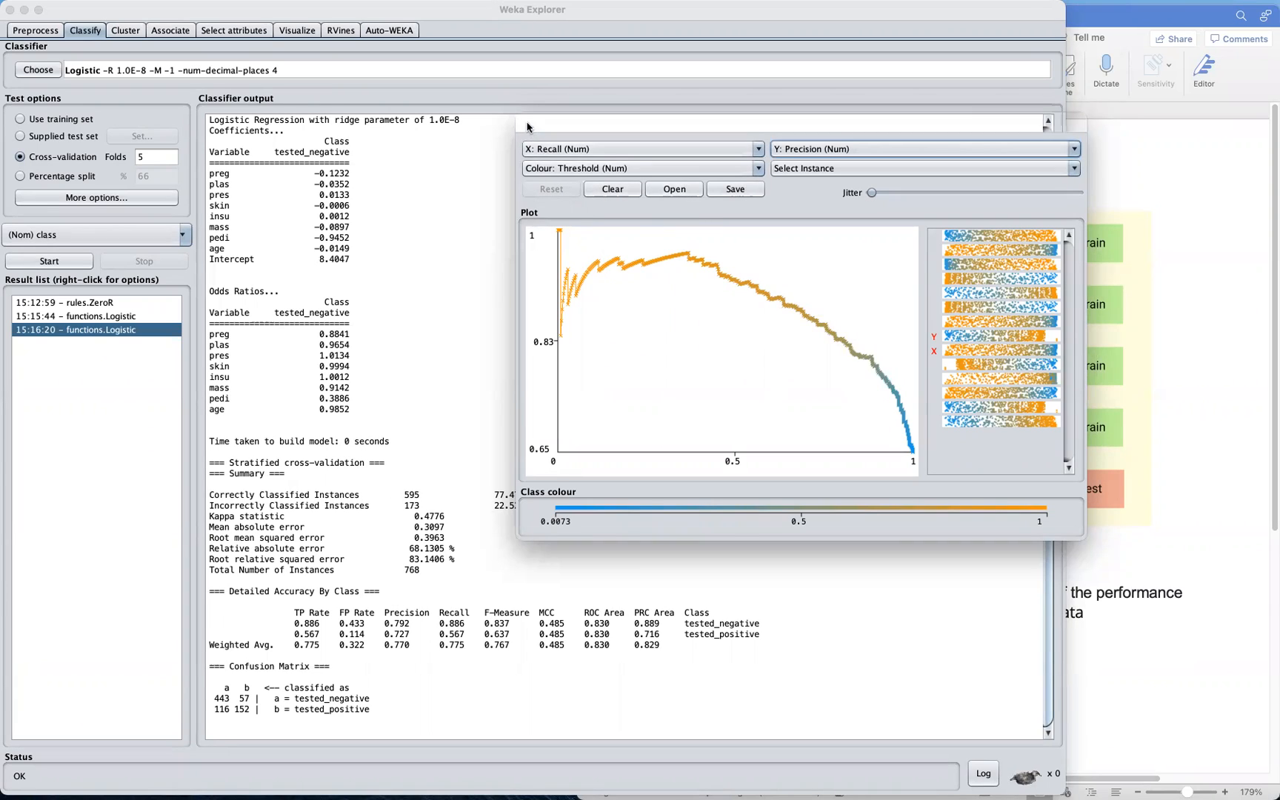
Step: View the threshold curve of the 5-fold Logistic run for the tested_positive class and close it
right_click(123, 336)
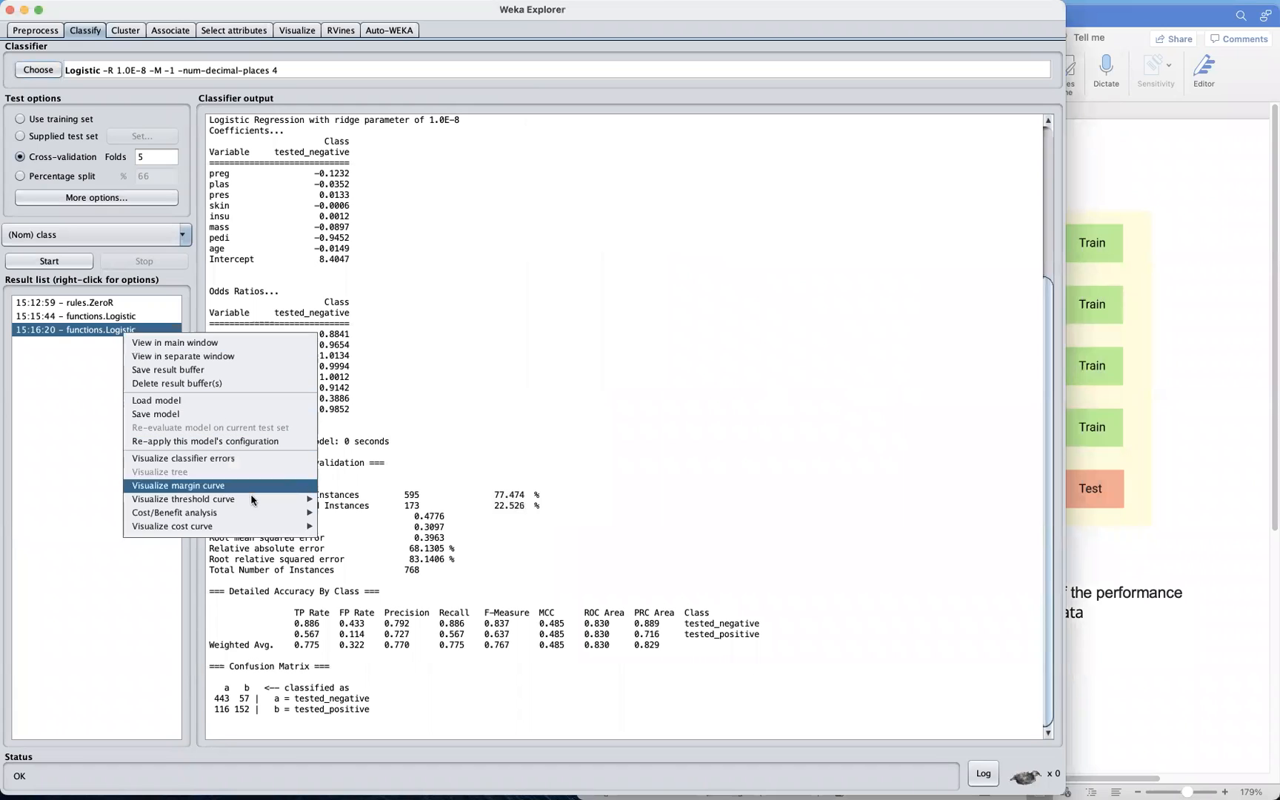
mouse_move(382, 508)
mouse_move(300, 499)
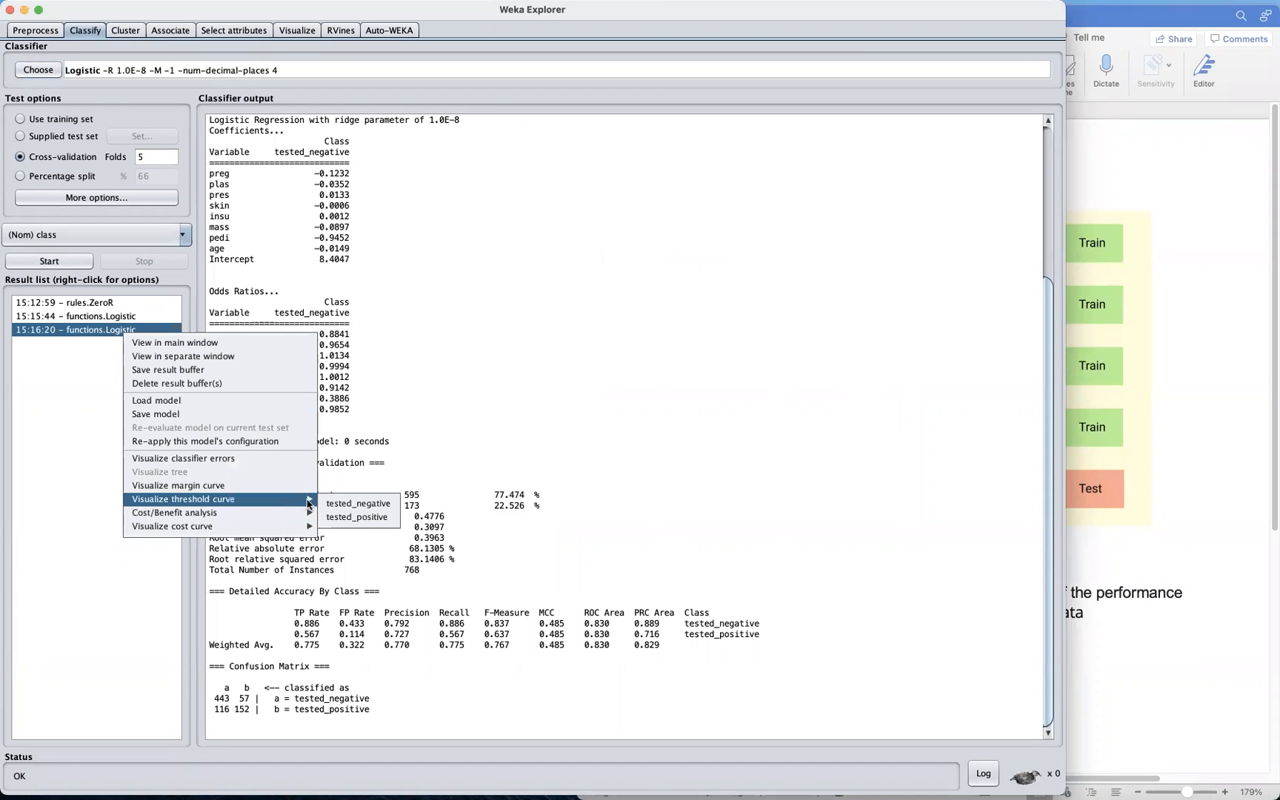
left_click(372, 520)
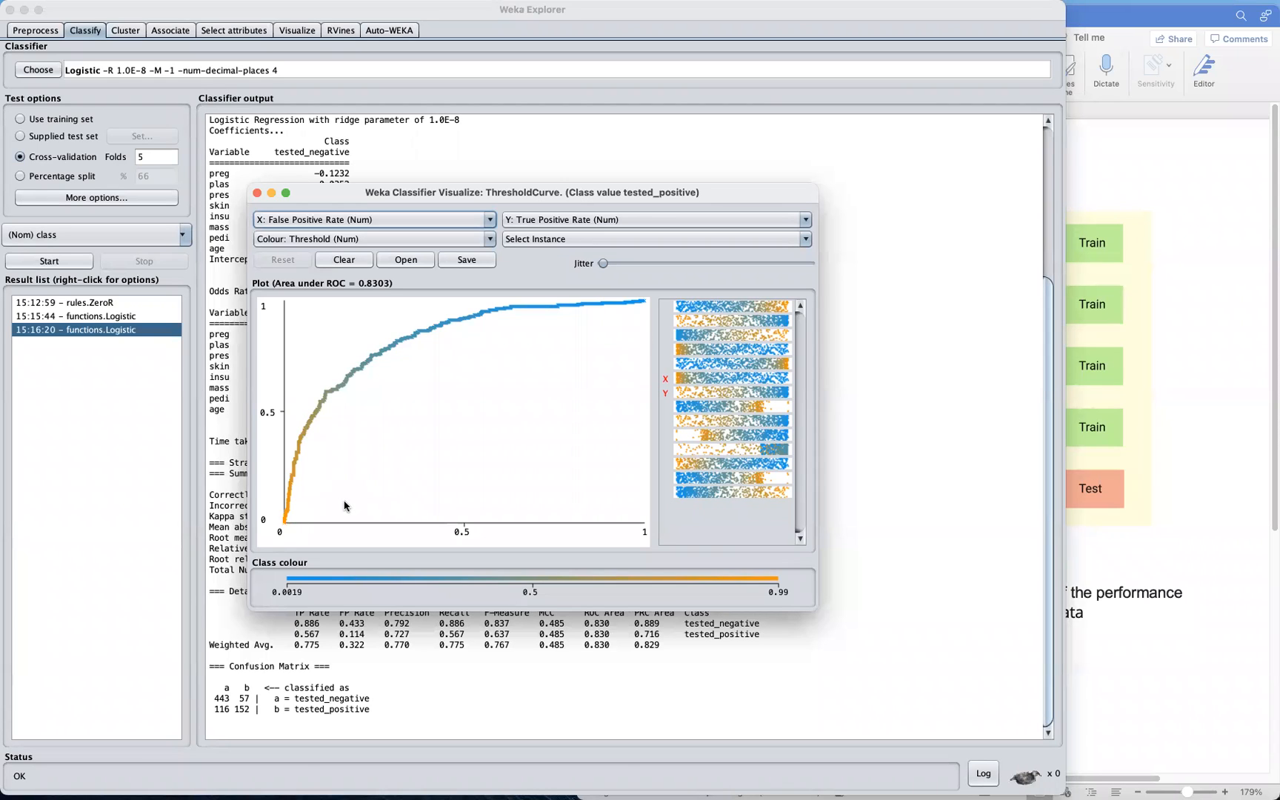
left_click(257, 193)
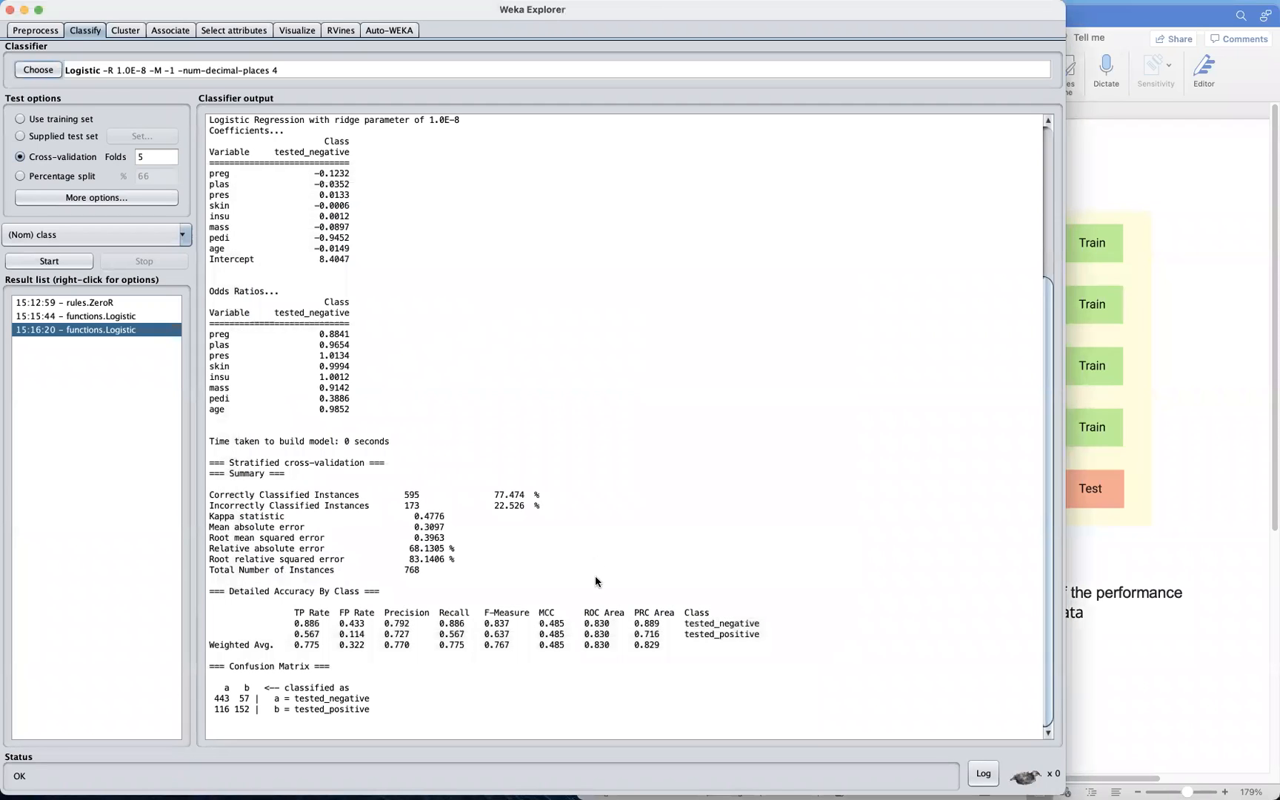
Step: Set the Logistic batch size to 150 and rerun the classifier with 3-fold cross-validation
left_click(160, 72)
double_click(534, 347)
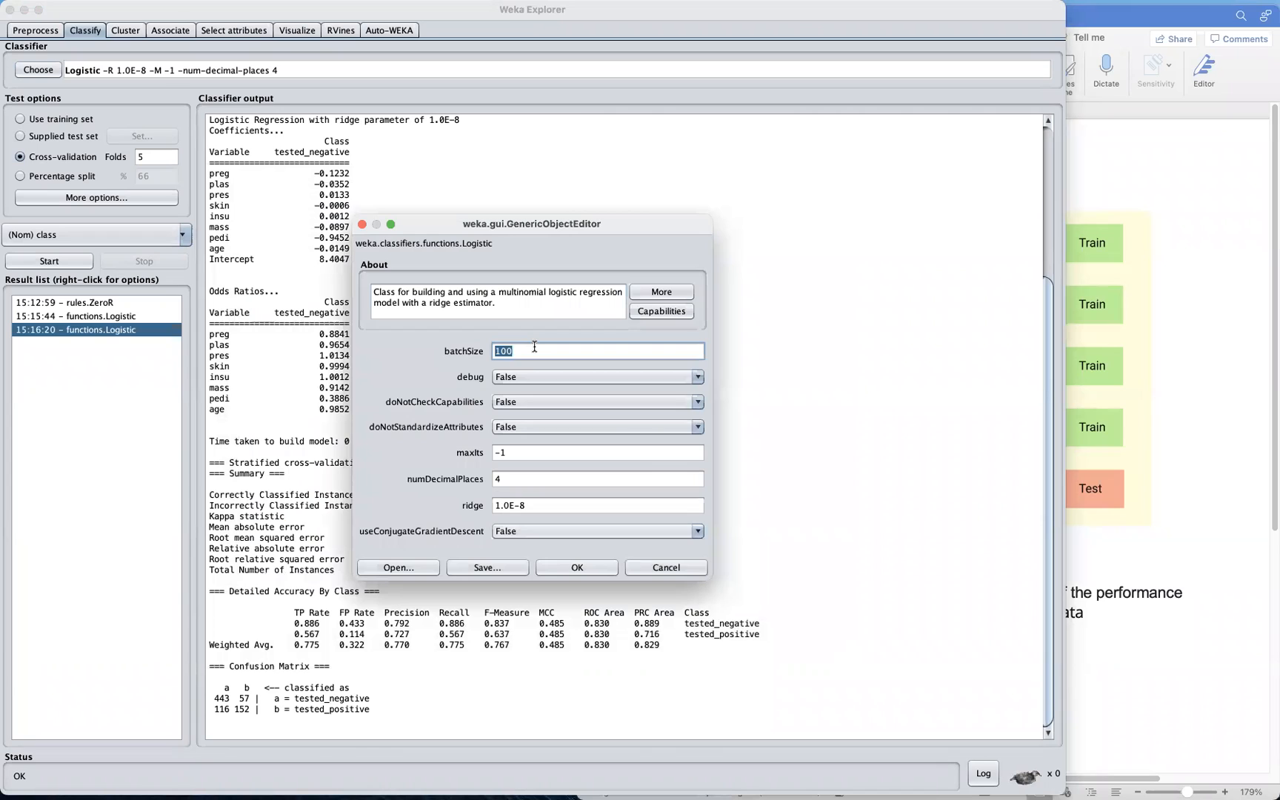
type("1")
left_click(579, 566)
double_click(168, 160)
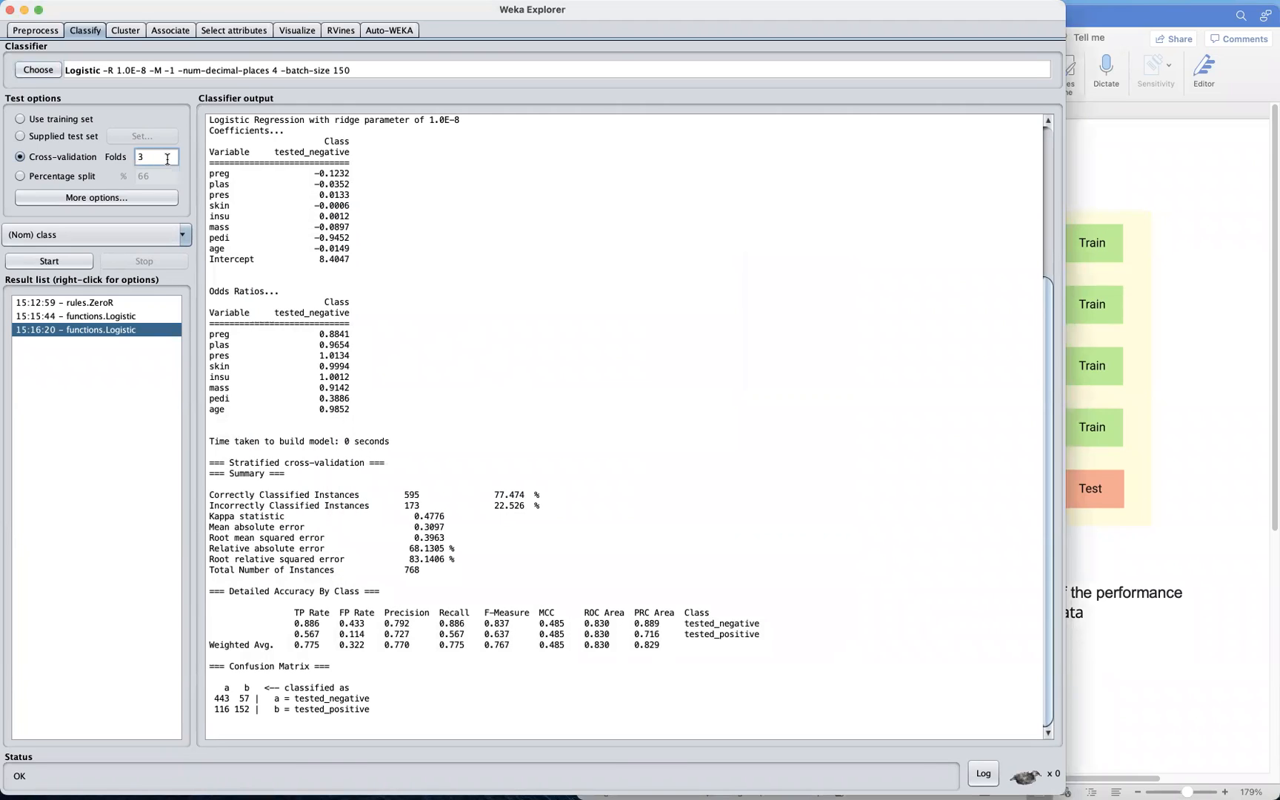
type("3")
left_click(73, 262)
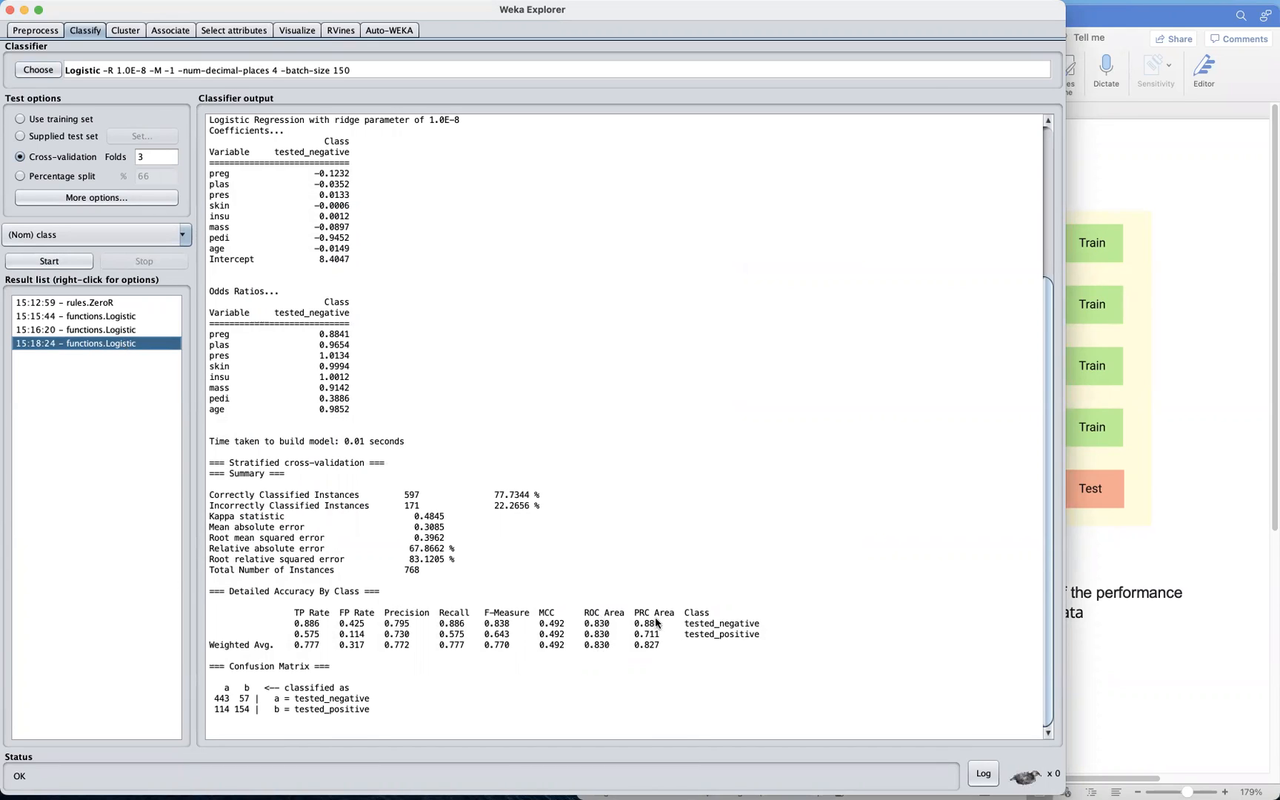
Step: Bring back the 5-fold Logistic result for comparison and check the classifier's batch size setting
left_click(121, 330)
left_click(112, 330)
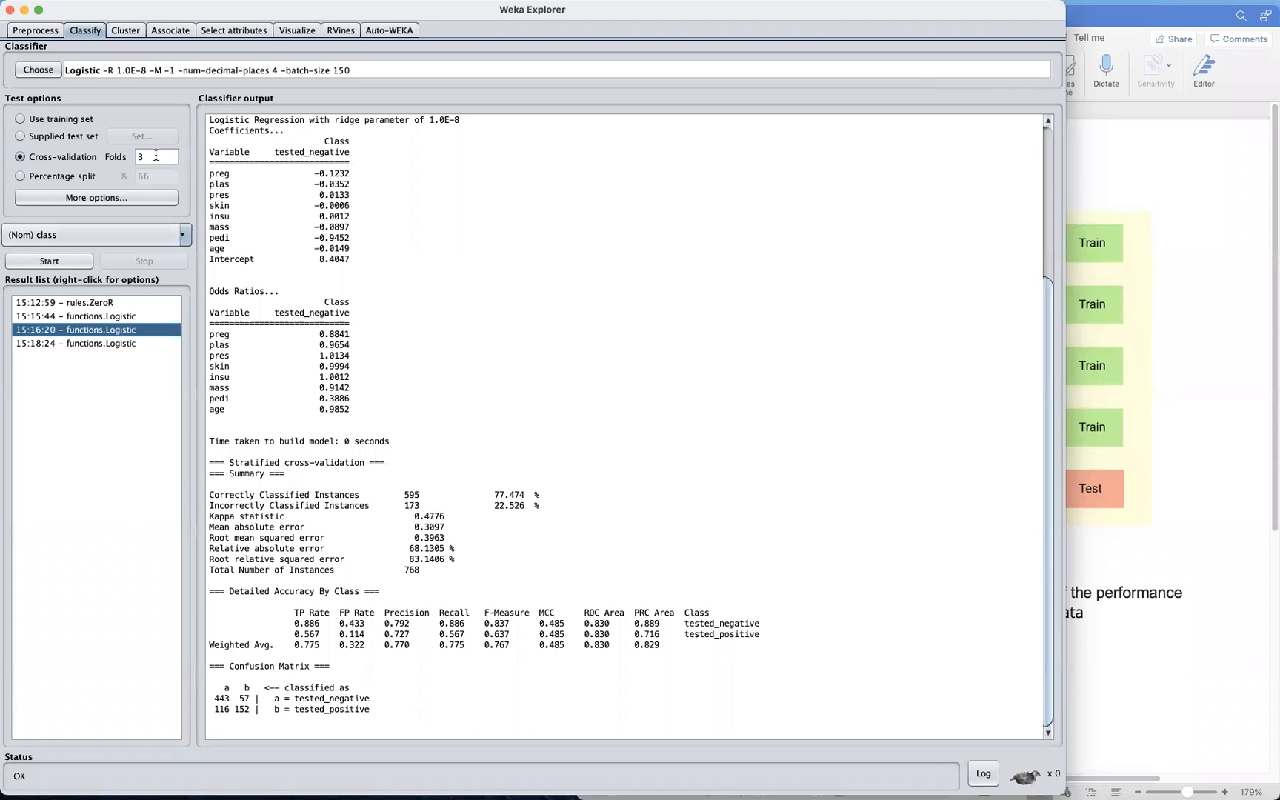
left_click(274, 70)
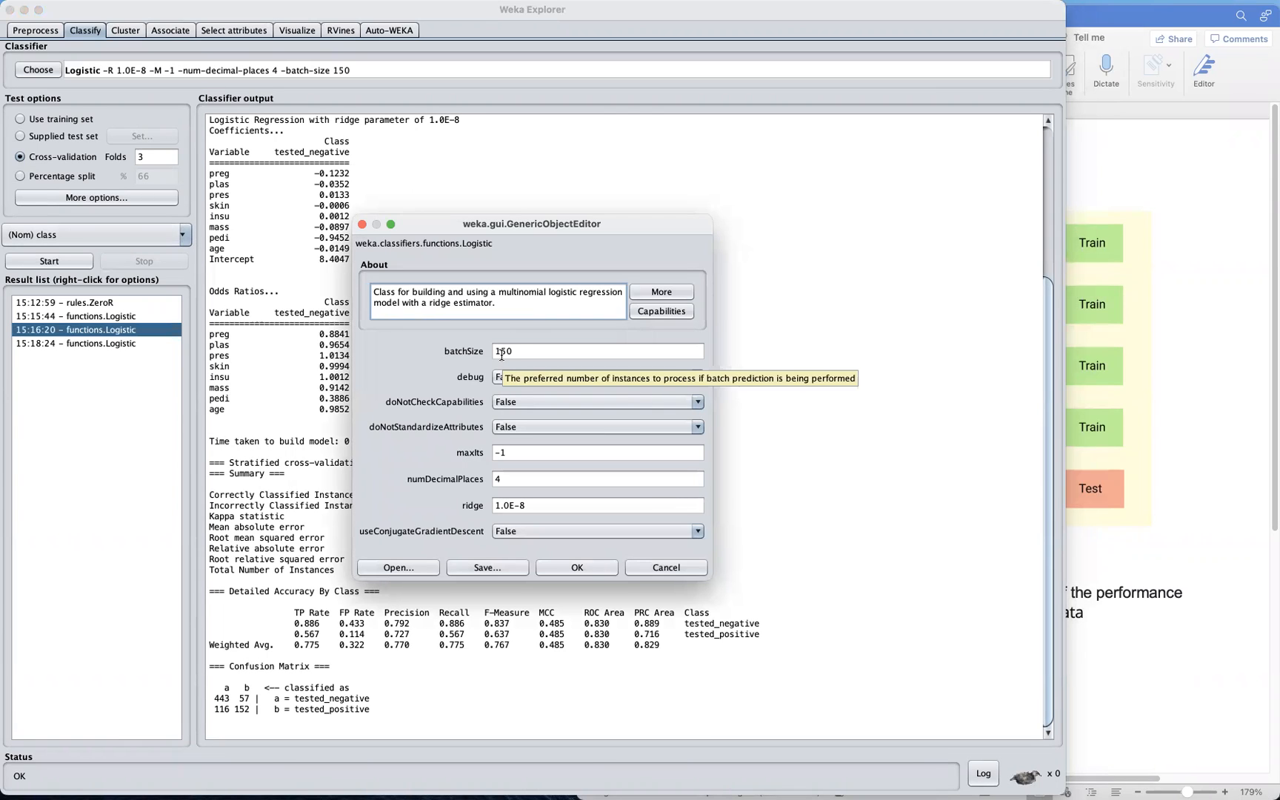
left_click(590, 565)
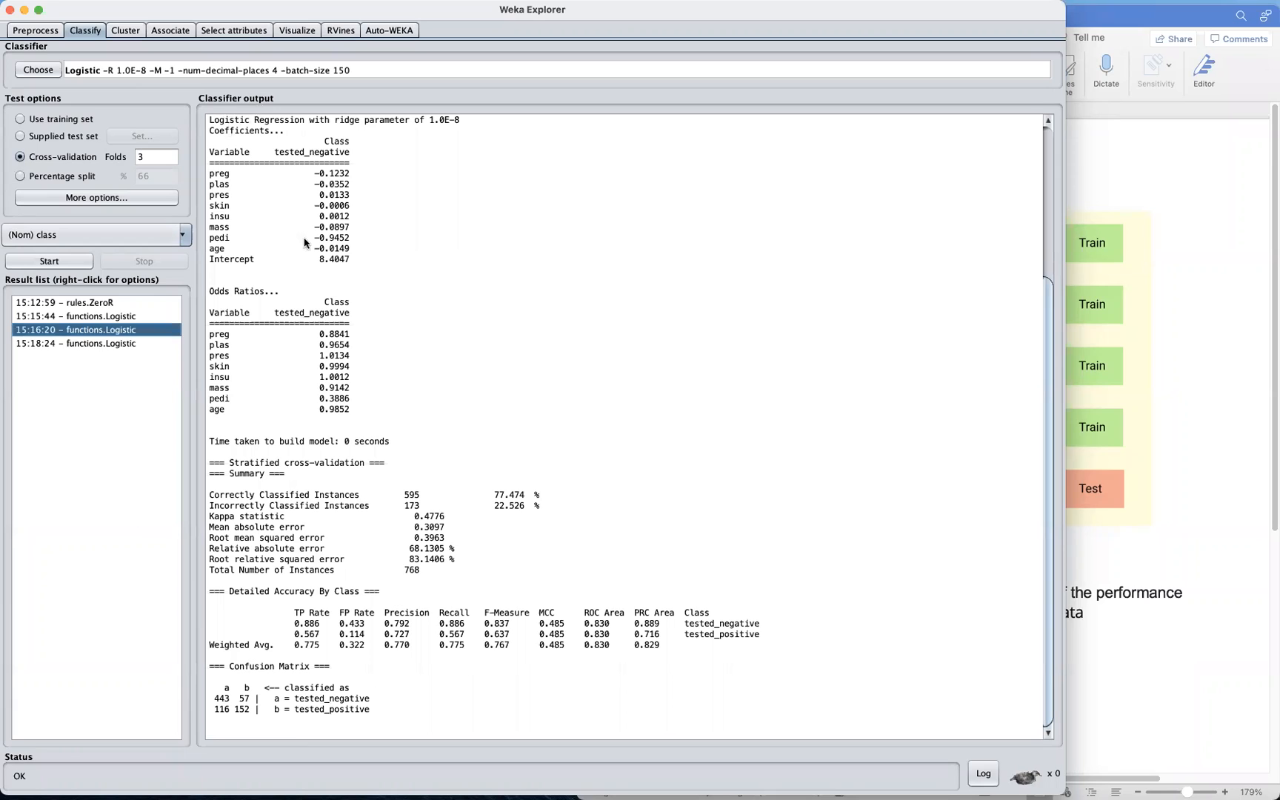
Step: Examine the pima_diabetes instances in the data viewer and the histograms of all attributes, closing both windows
left_click(56, 29)
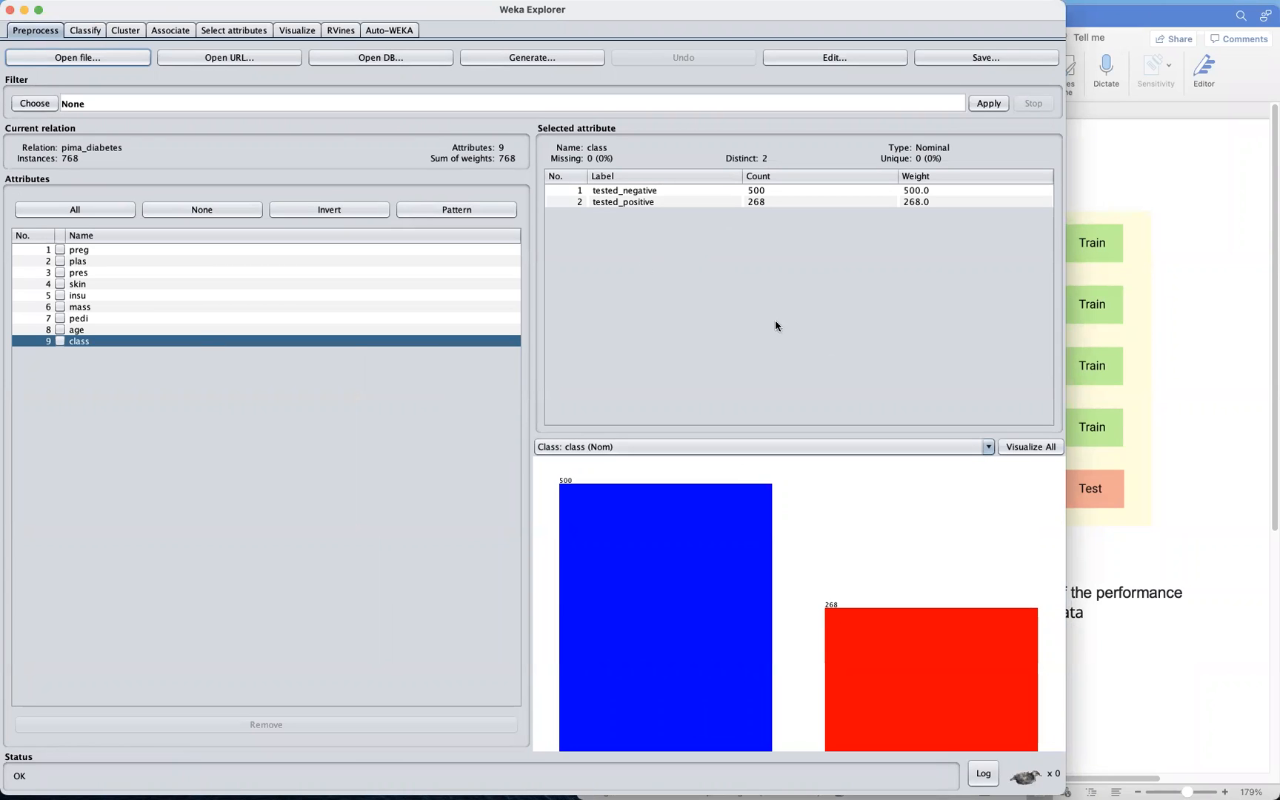
left_click(856, 57)
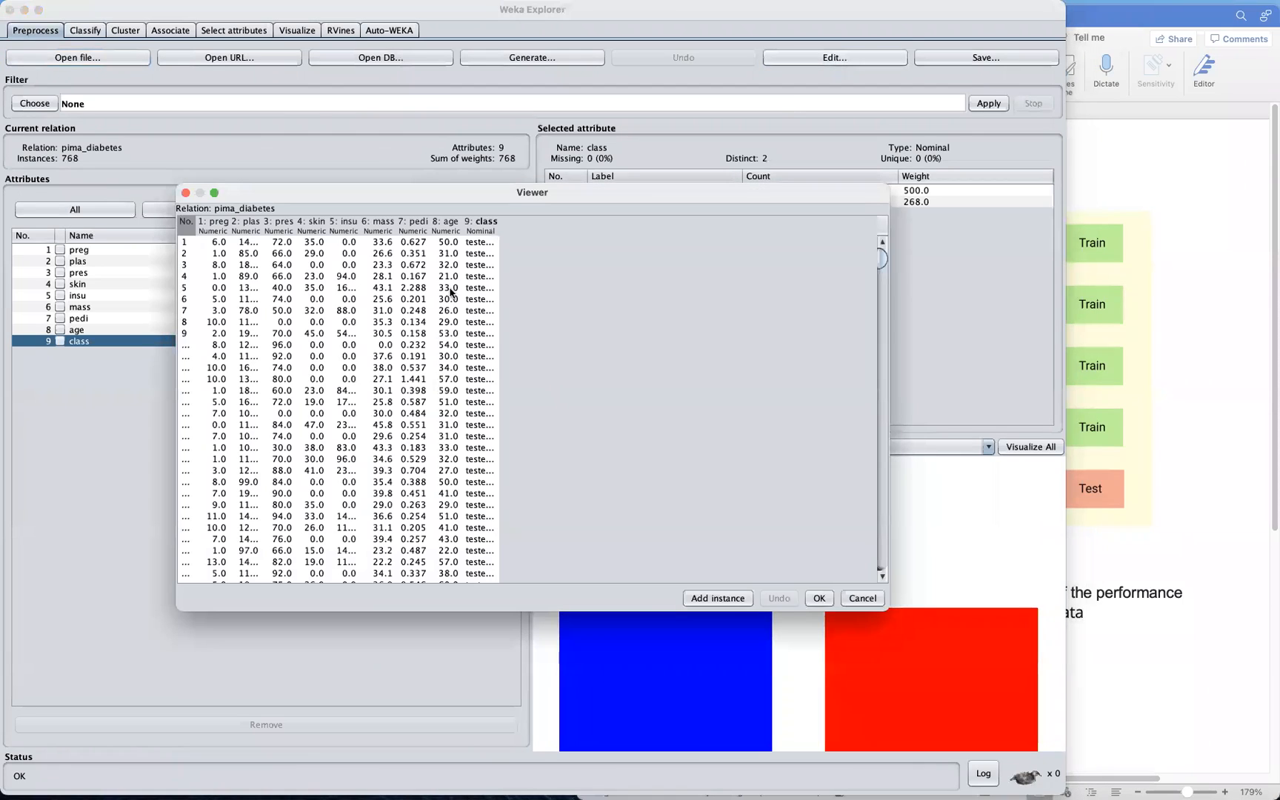
scroll(441, 462, "down", 20)
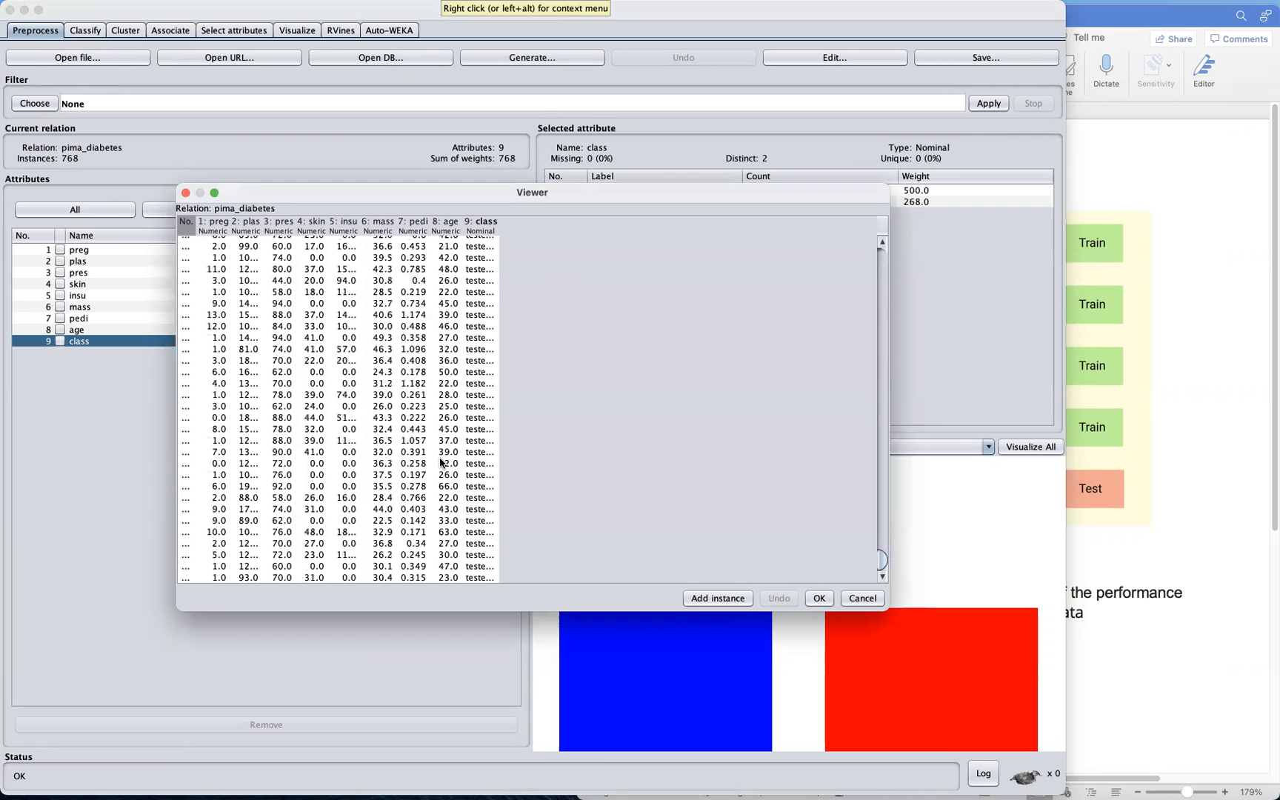
left_click(862, 598)
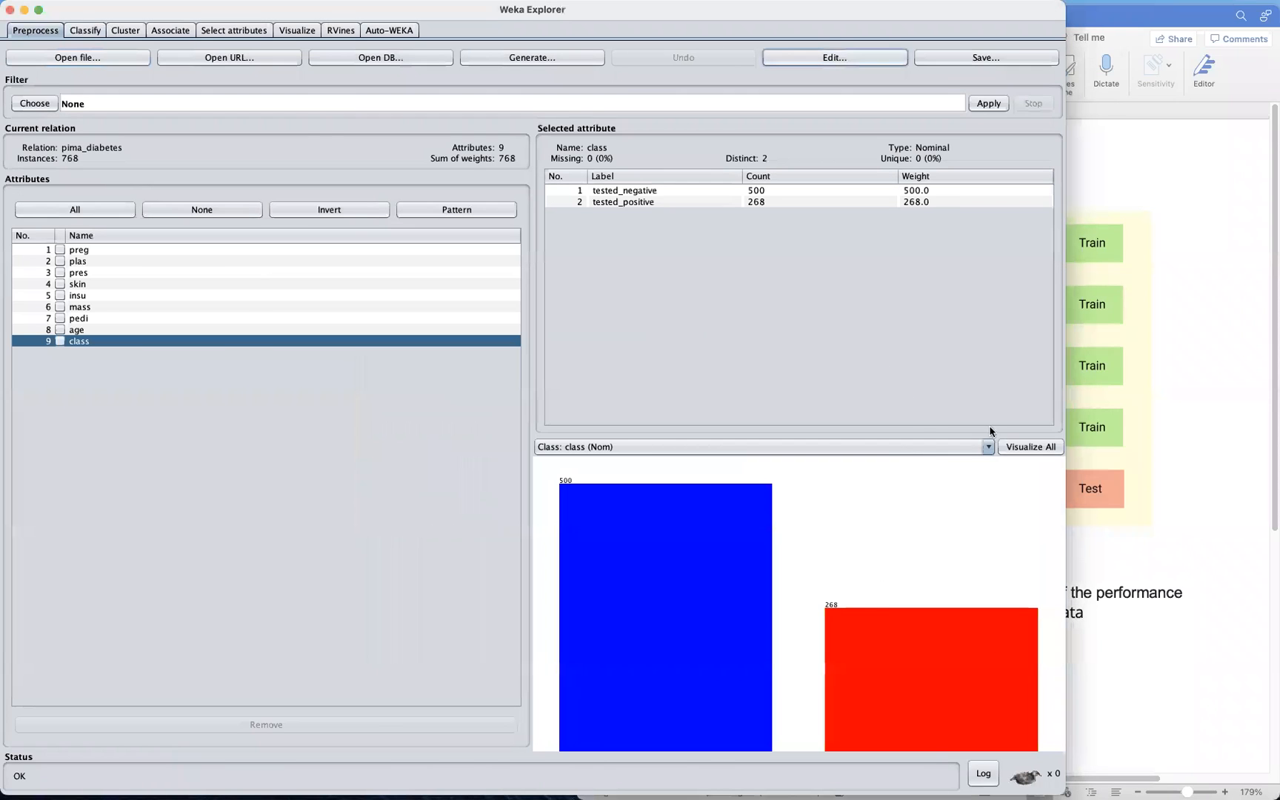
left_click(1034, 449)
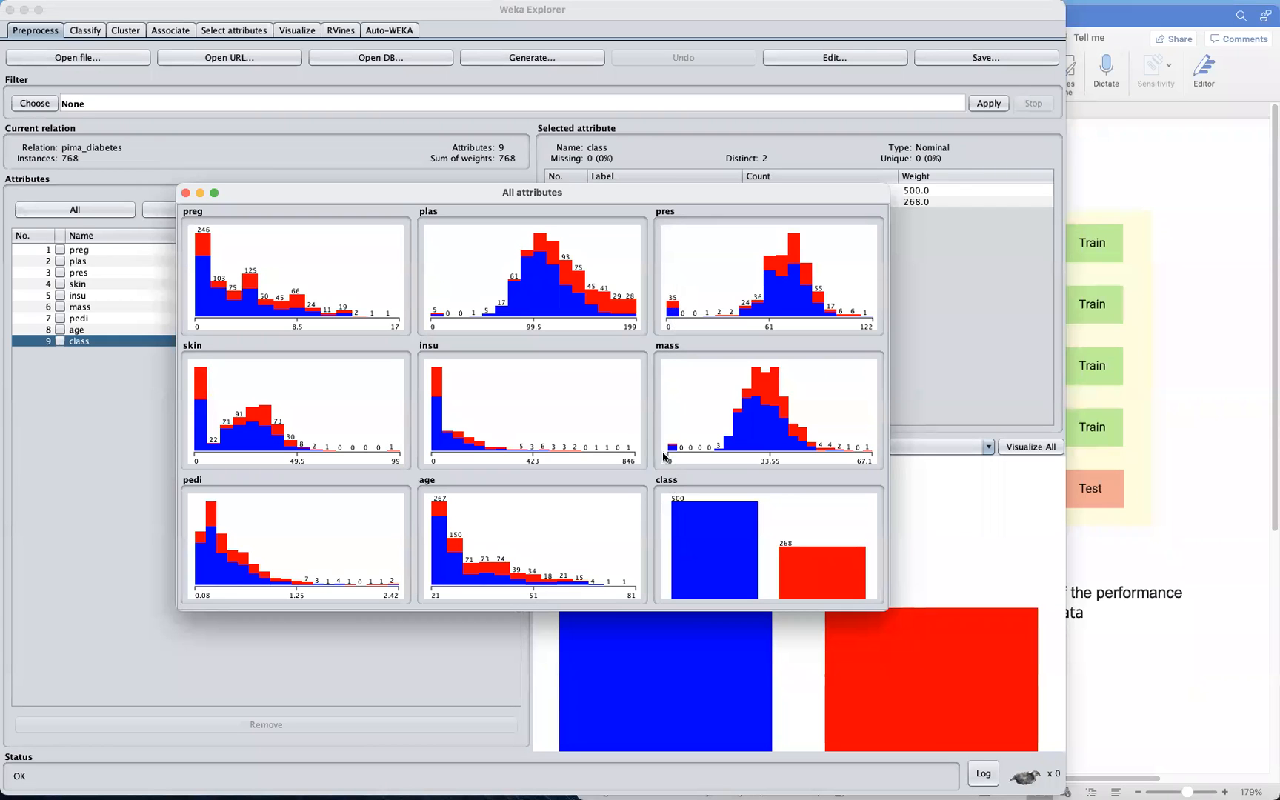
left_click(186, 193)
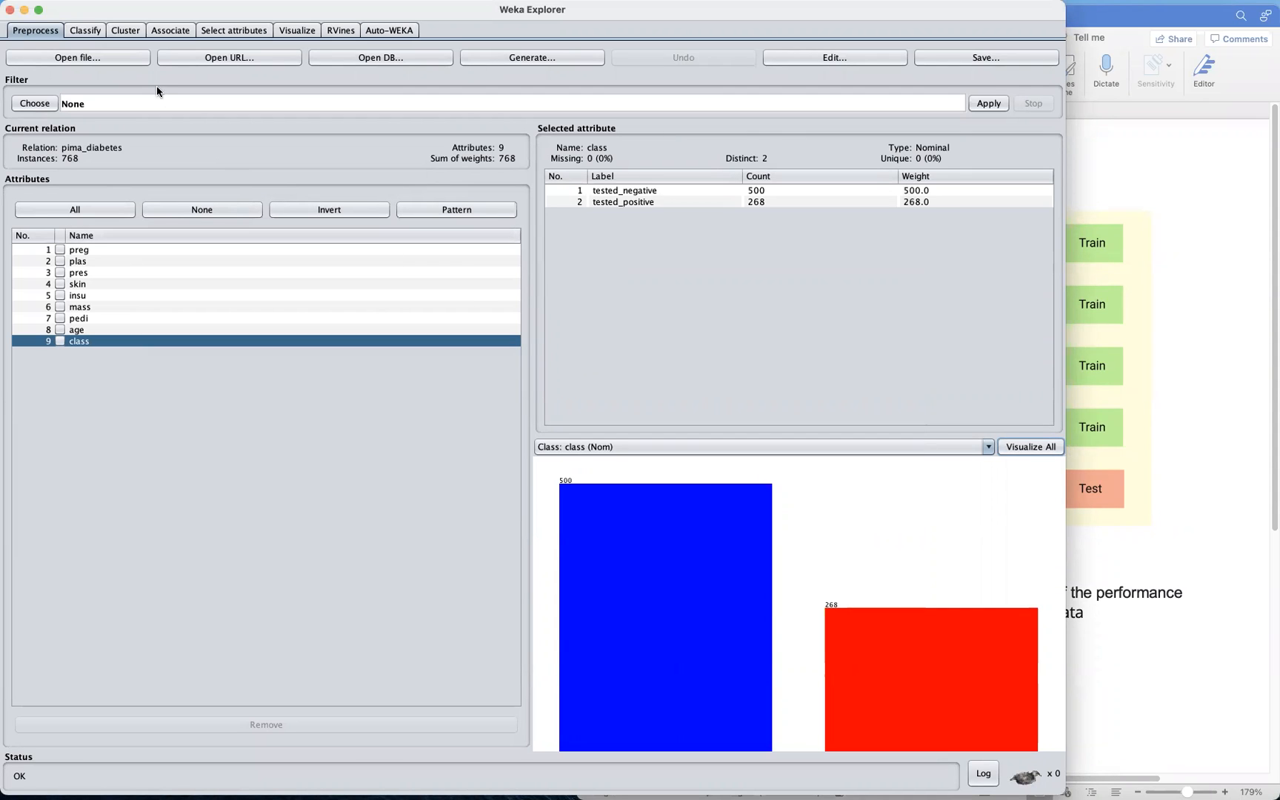
left_click(85, 30)
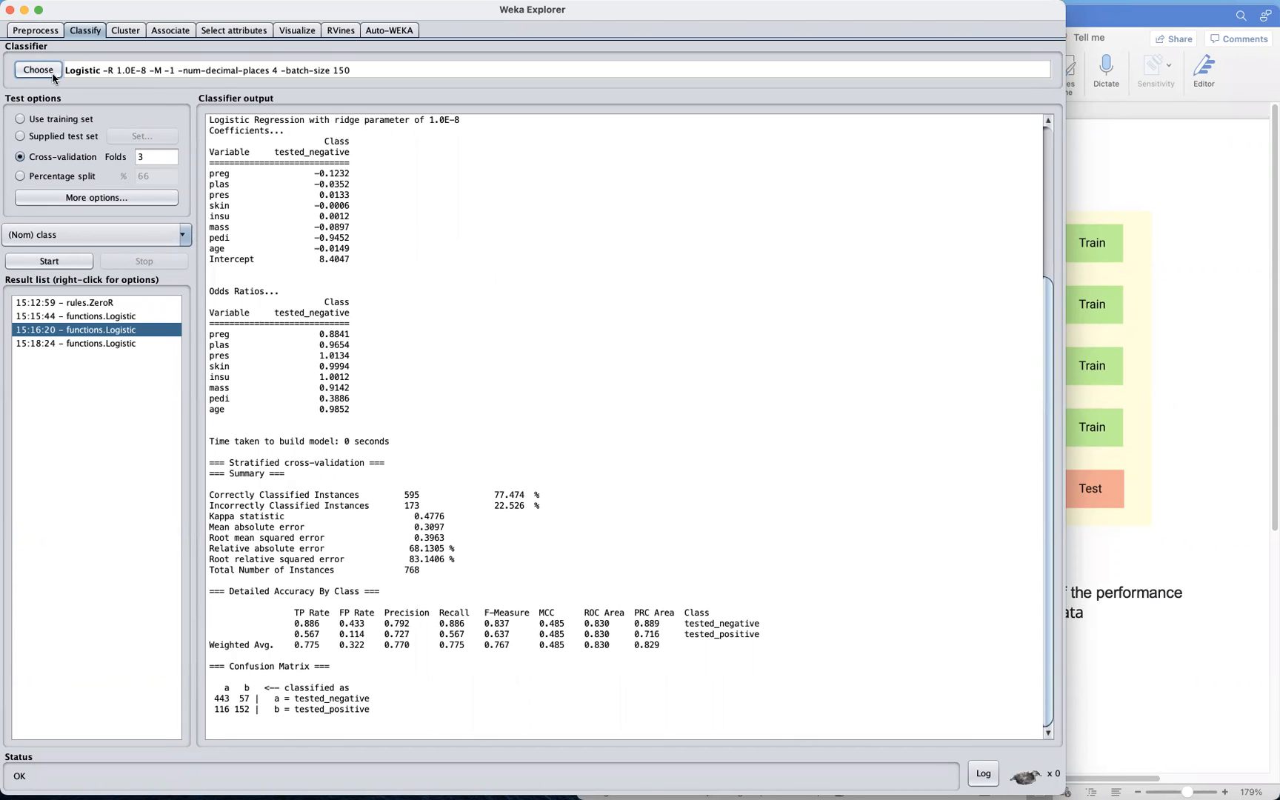
left_click(35, 30)
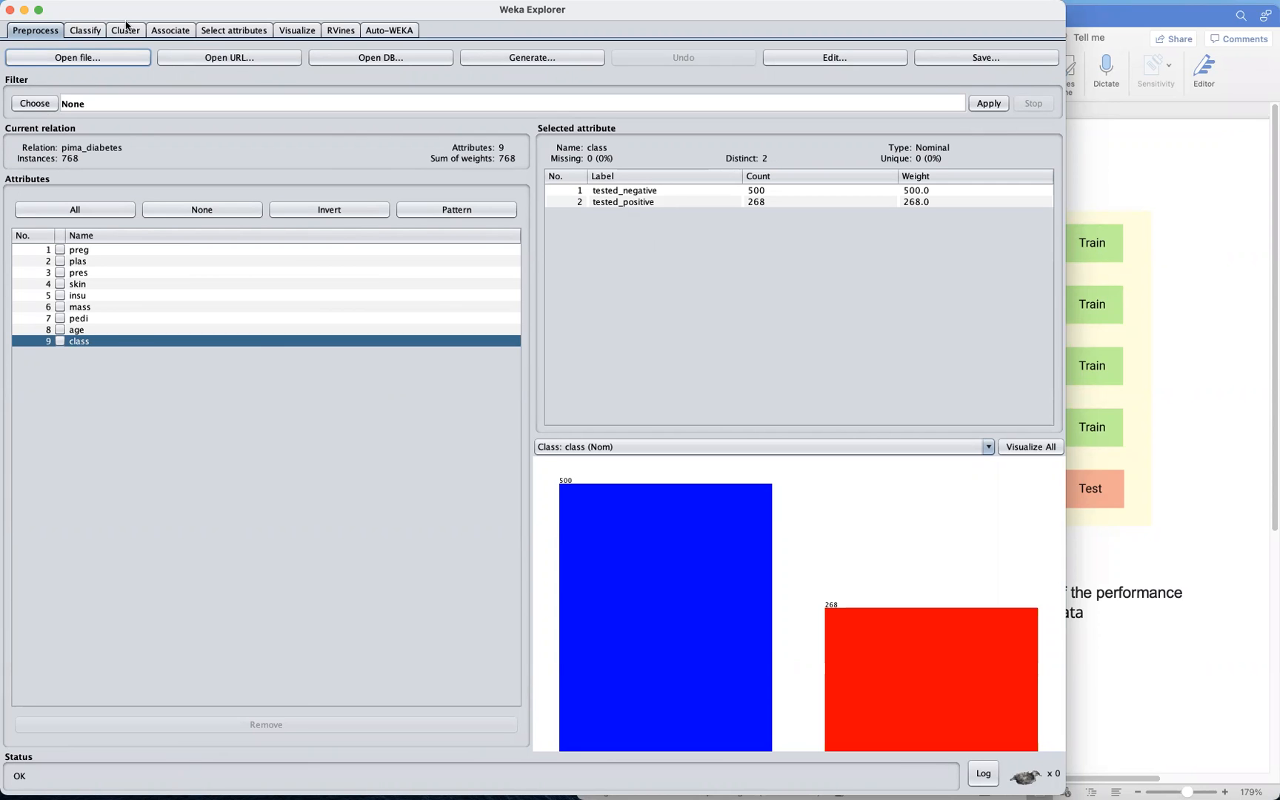
left_click(85, 30)
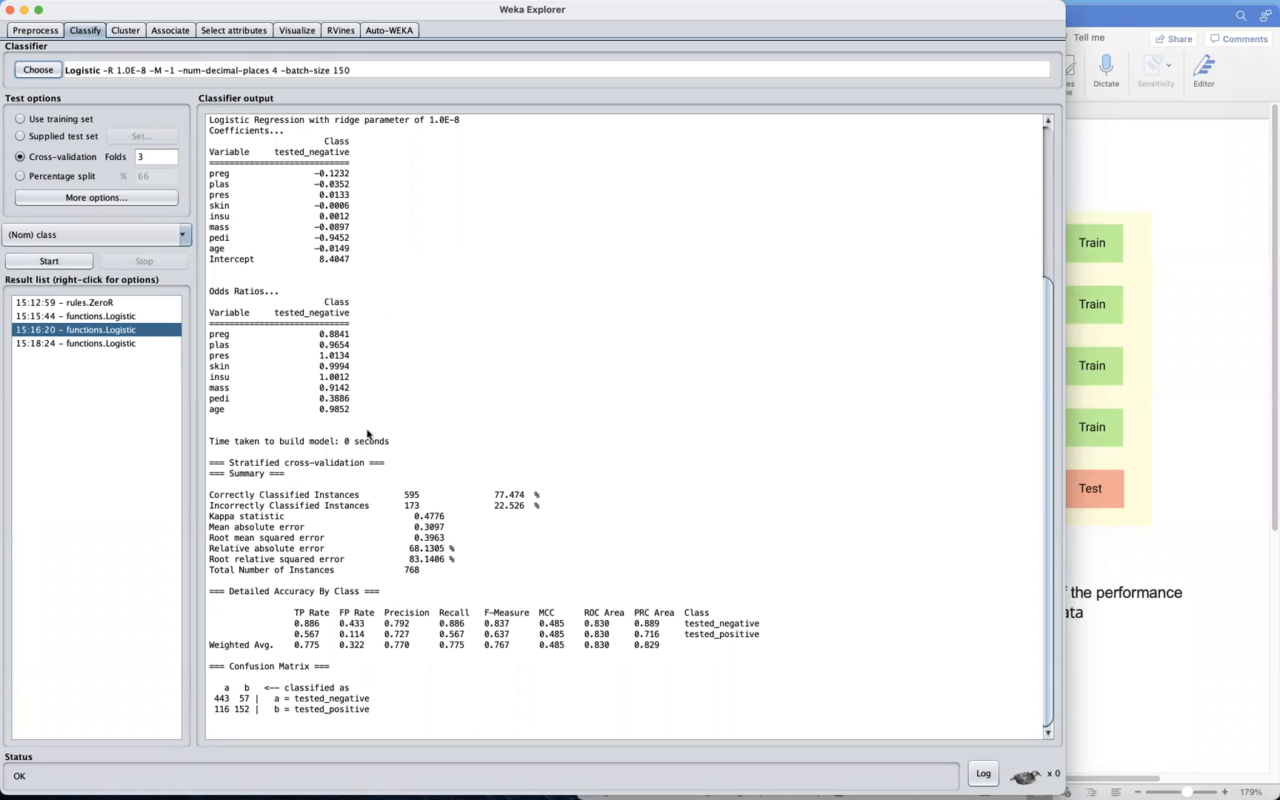
left_click(35, 29)
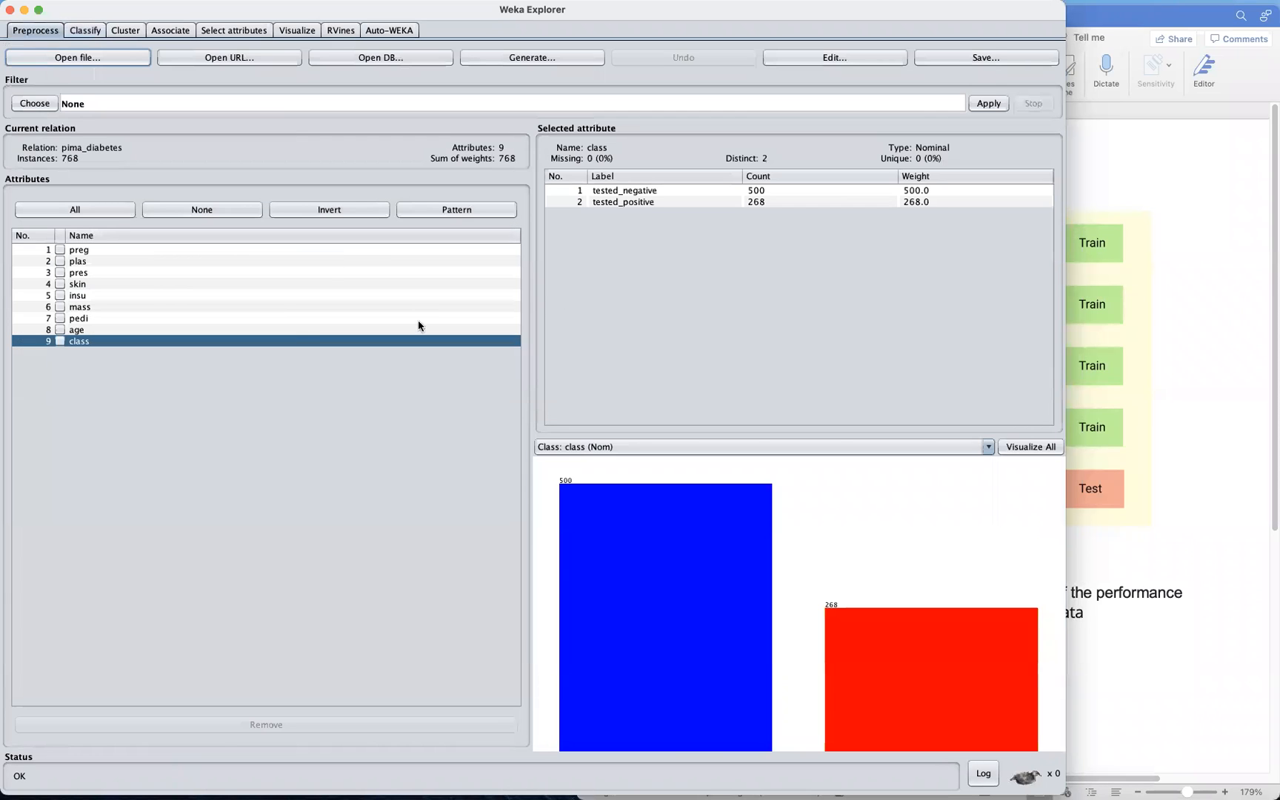